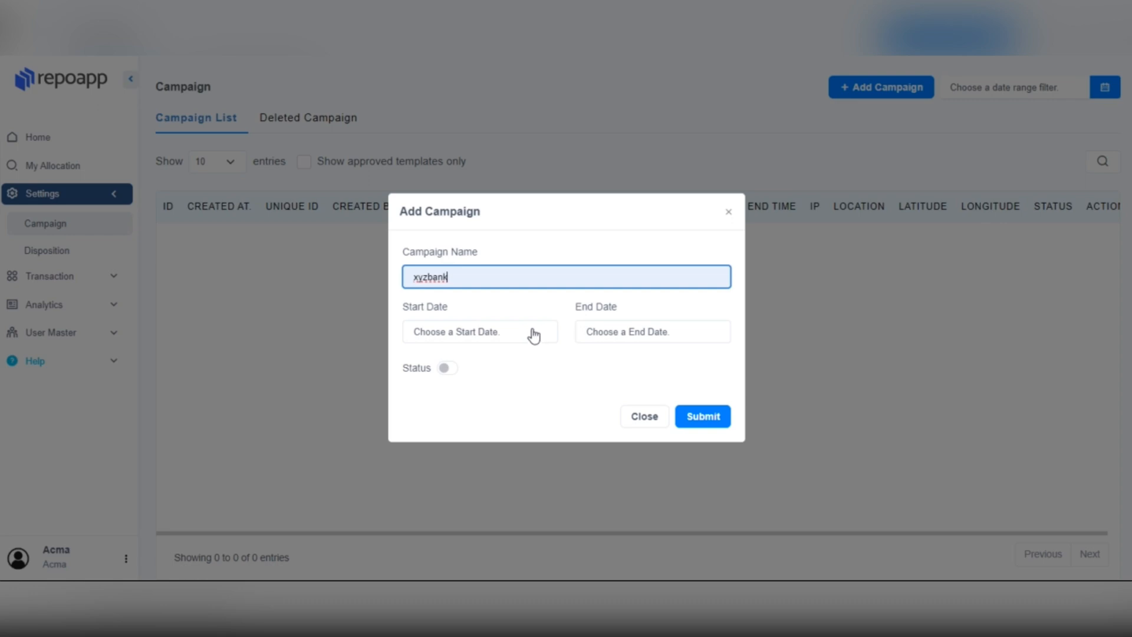
# Step: Schedule the xyzbank campaign from 07 Mar 2024 11:00 to 08 Mar 2024 11:55, set it active, and submit
pyautogui.click(535, 334)
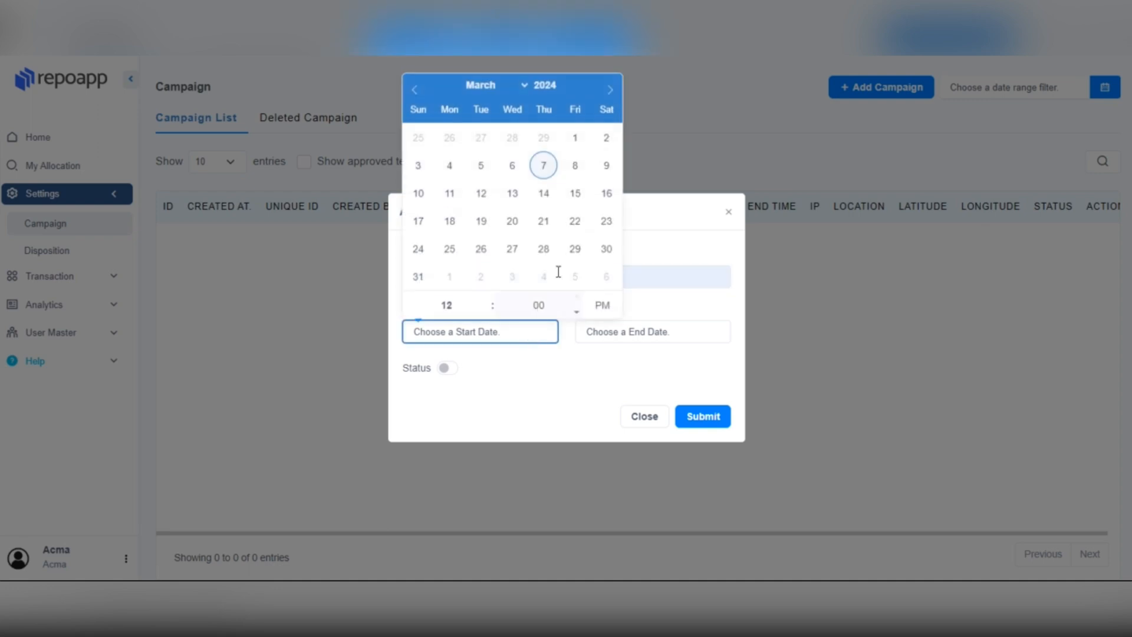
pyautogui.click(555, 169)
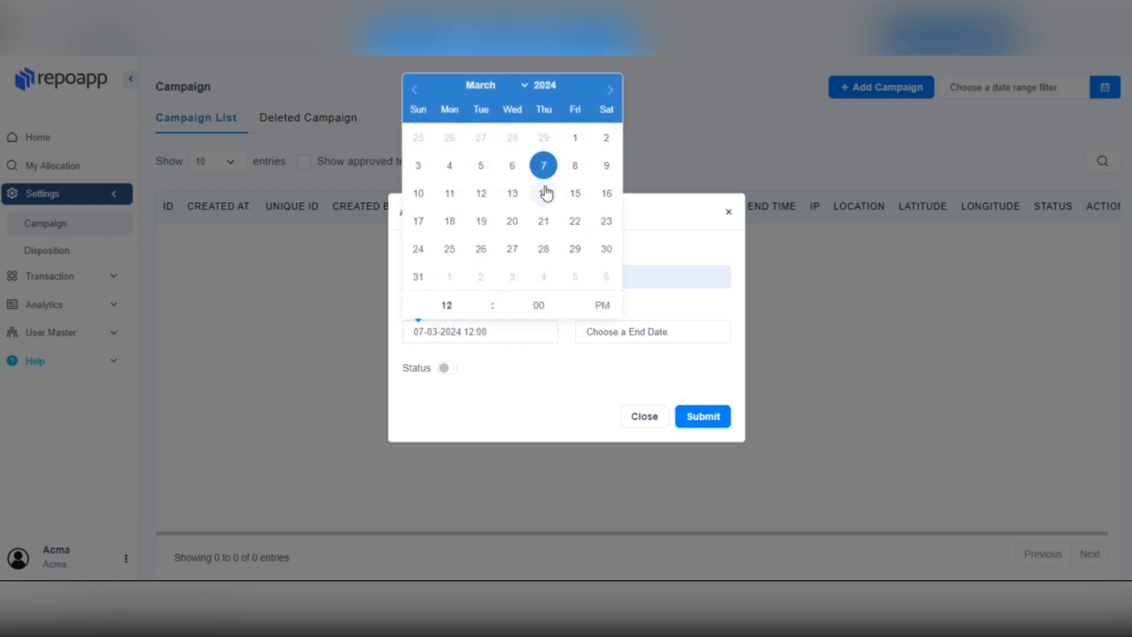
pyautogui.click(484, 311)
pyautogui.click(649, 332)
pyautogui.click(750, 167)
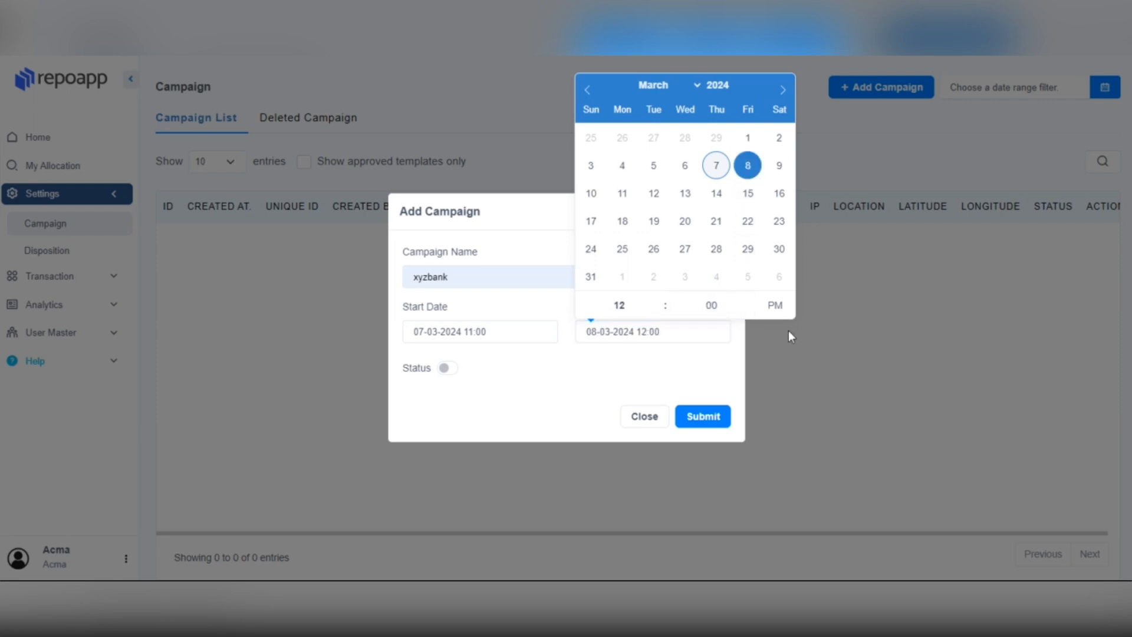
pyautogui.click(750, 312)
pyautogui.click(448, 370)
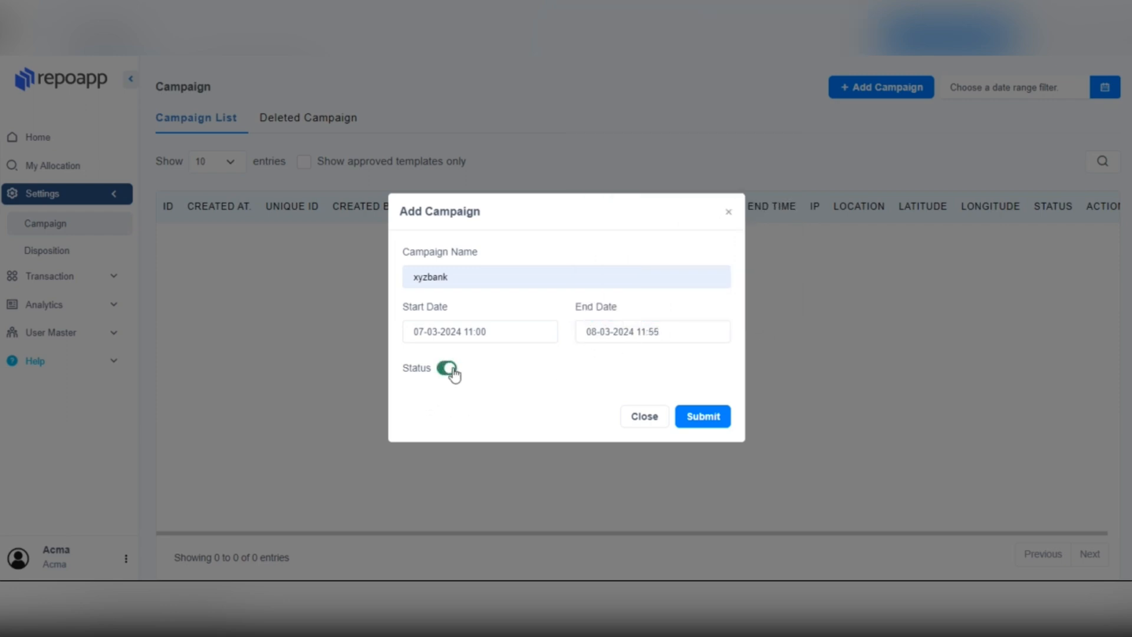
pyautogui.click(698, 419)
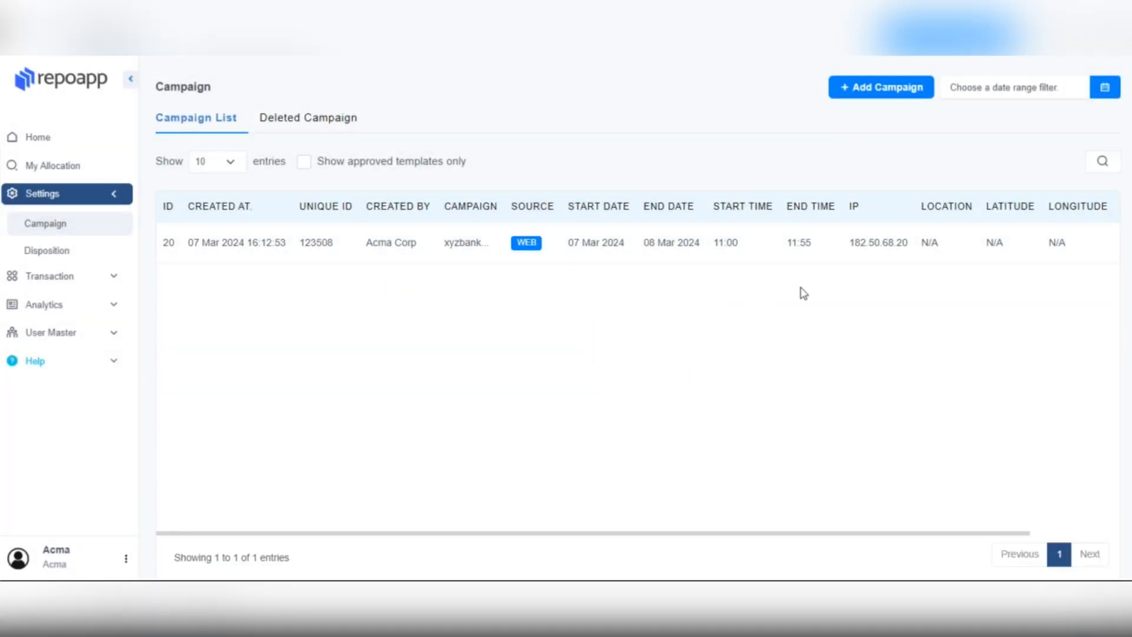
# Step: Open the xyzbank row's Edit and Delete dialogs and close both without changing anything
pyautogui.moveTo(816, 534); pyautogui.dragTo(961, 540)
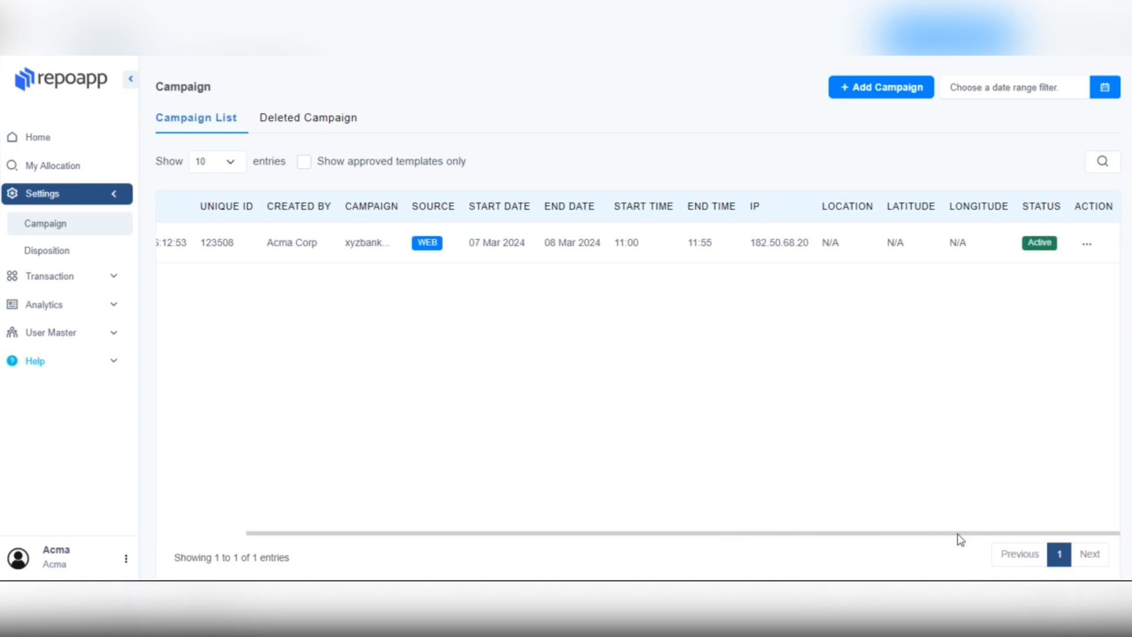
pyautogui.click(1092, 250)
pyautogui.click(1057, 269)
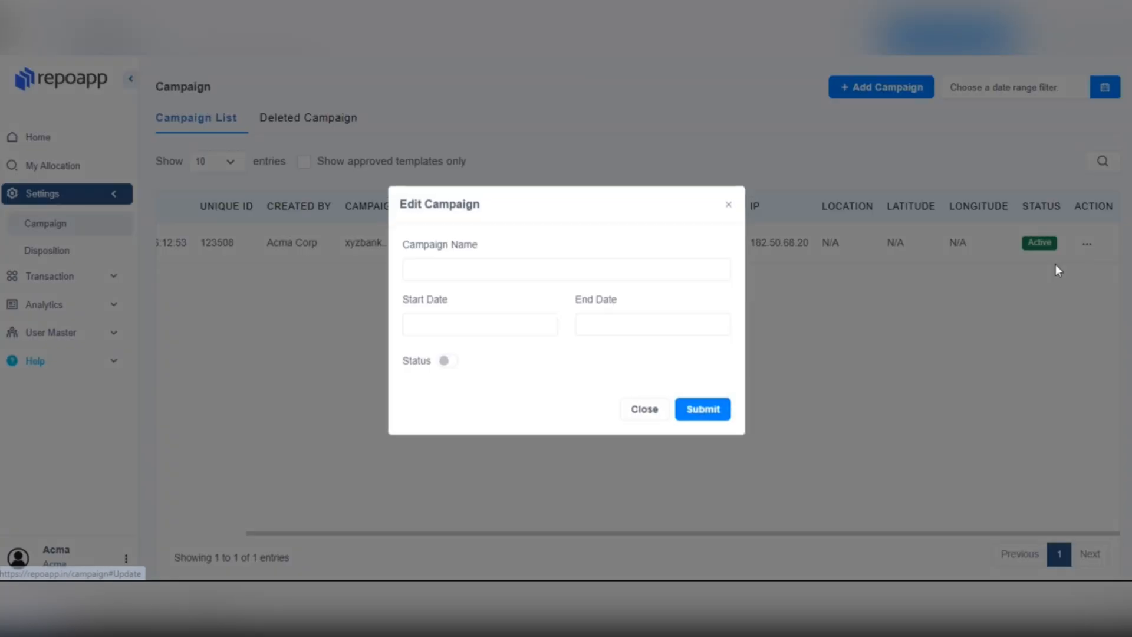
pyautogui.click(641, 413)
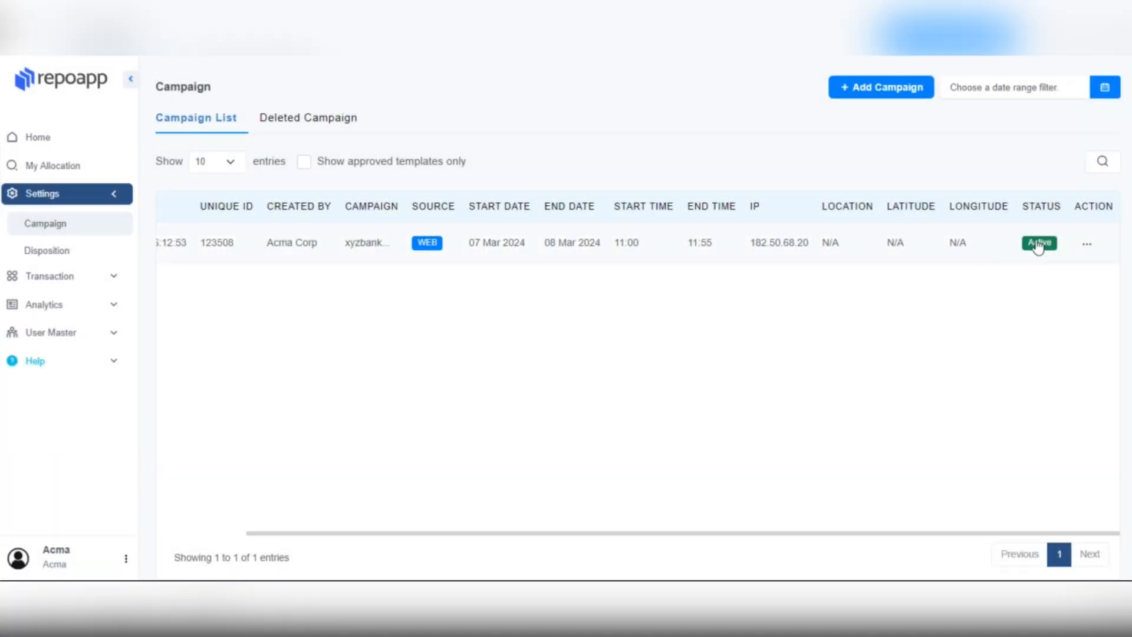
pyautogui.click(1088, 244)
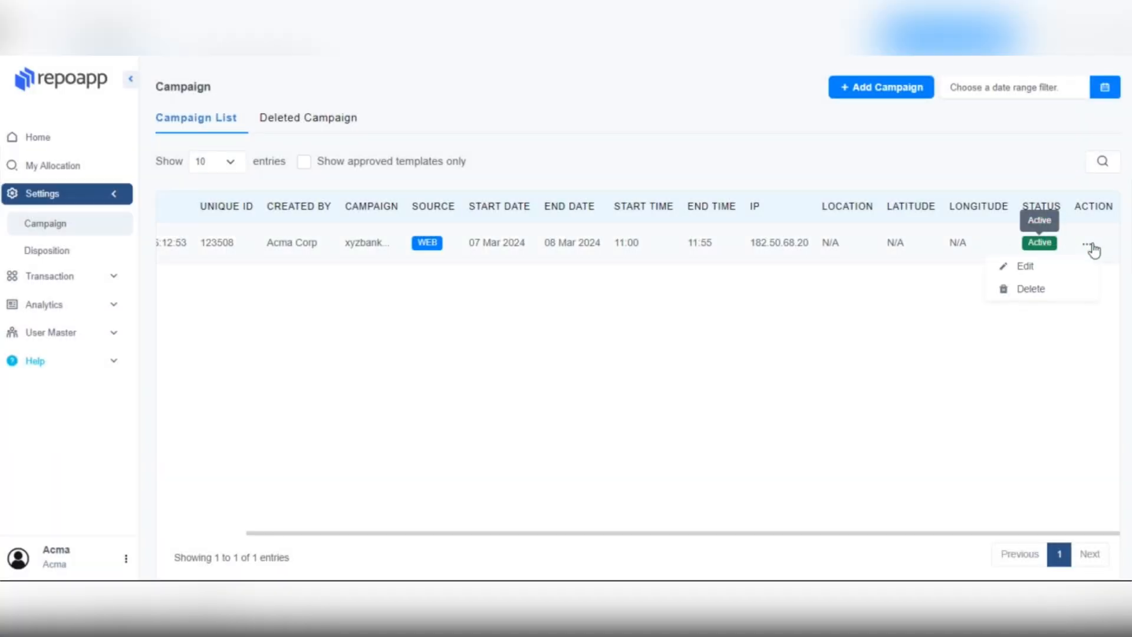
pyautogui.click(1045, 293)
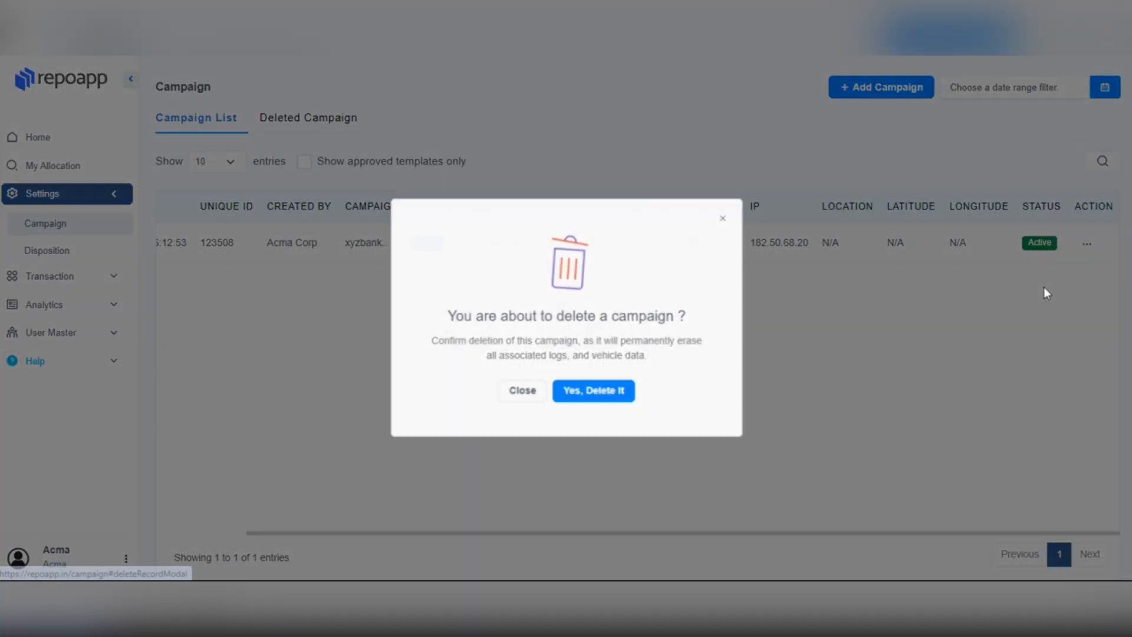
pyautogui.click(513, 393)
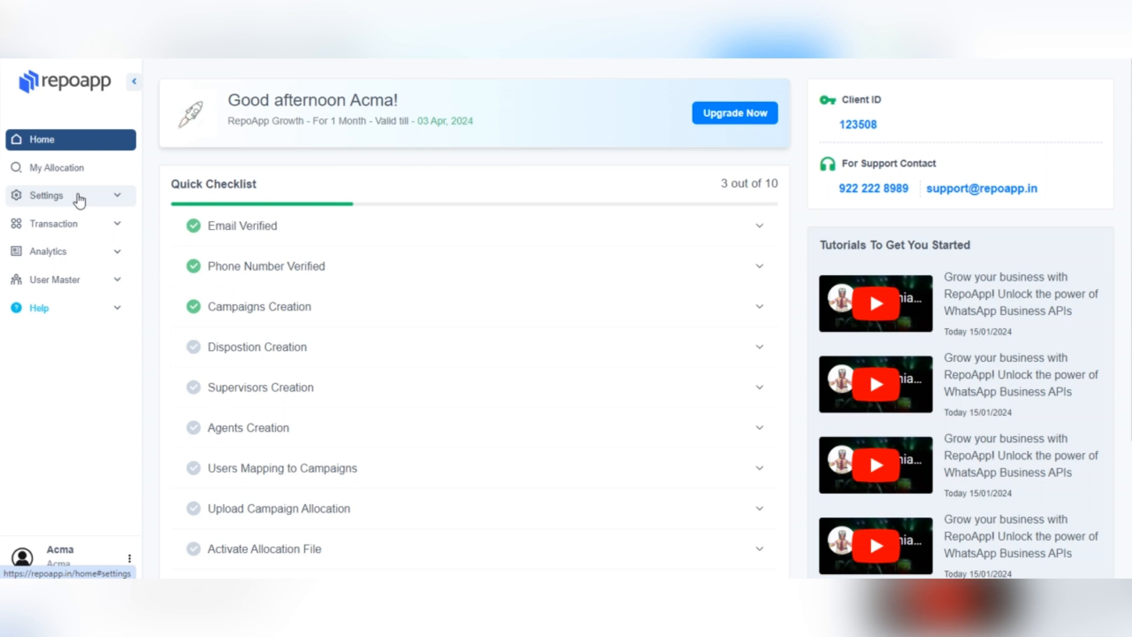
# Step: Under Settings > Disposition, submit disposition 'repo done' with sub-dispositions 'cash collect' and 'run away'
pyautogui.click(79, 197)
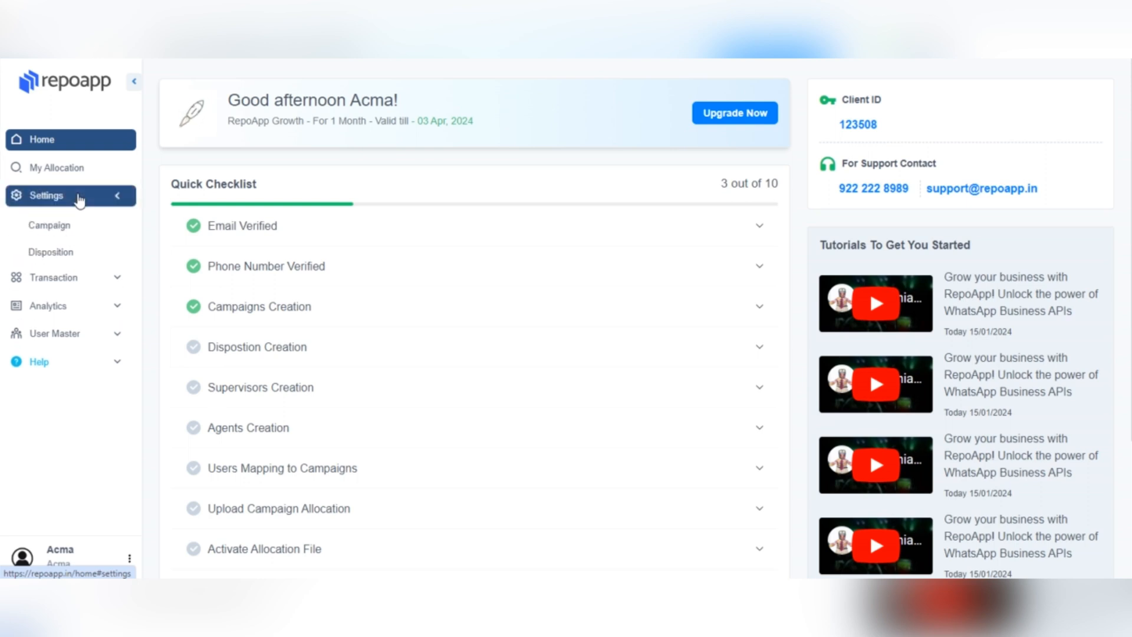
pyautogui.click(62, 252)
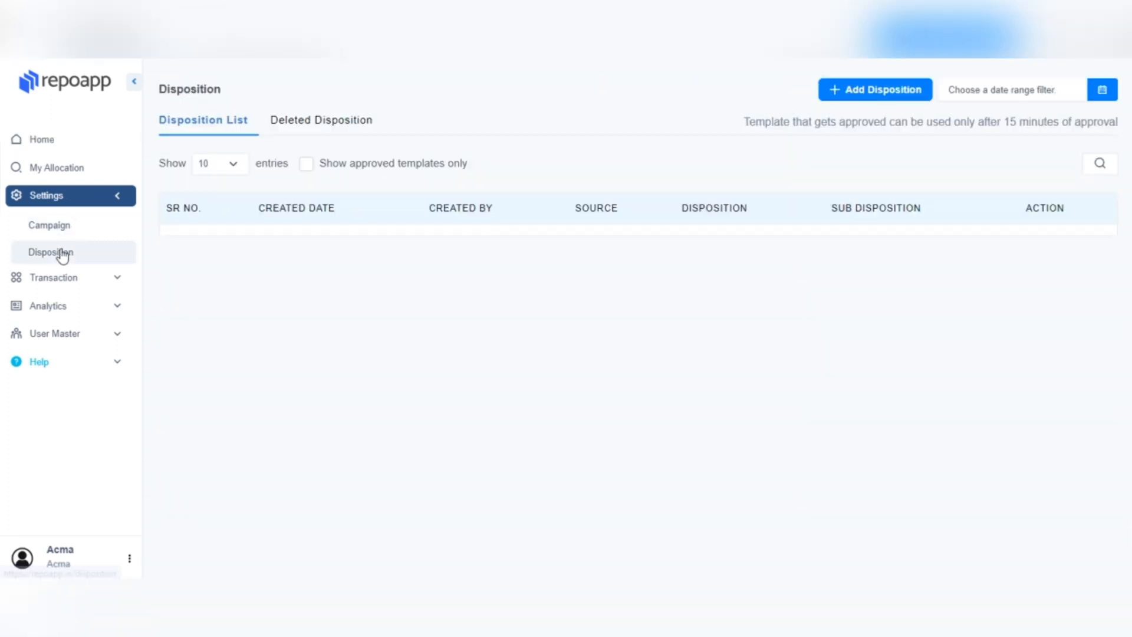
pyautogui.click(840, 93)
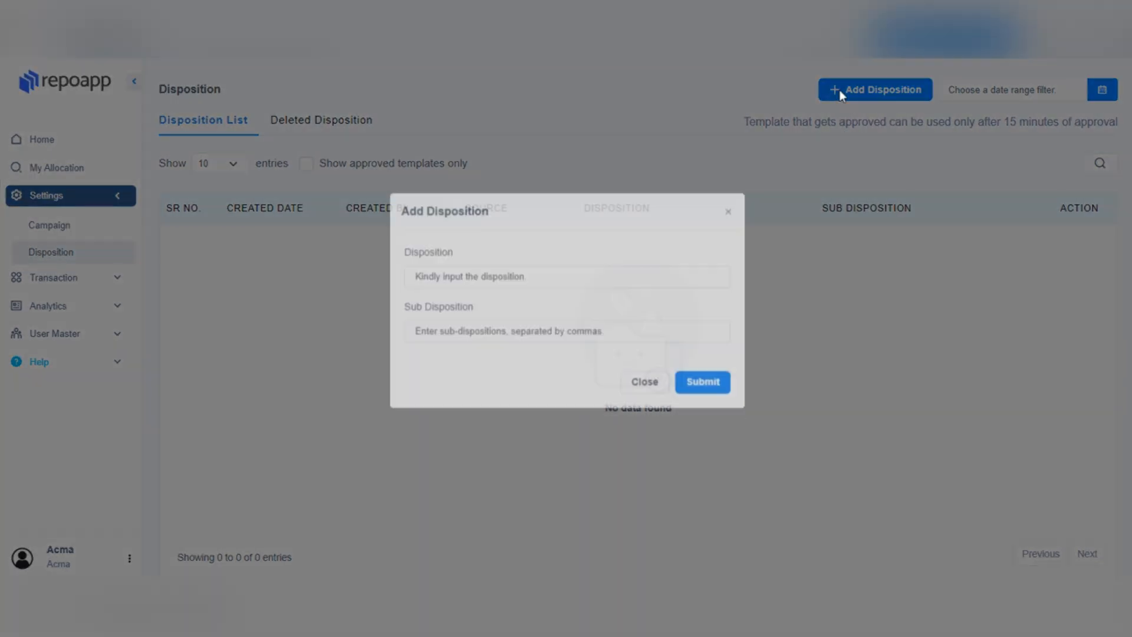
pyautogui.click(554, 302)
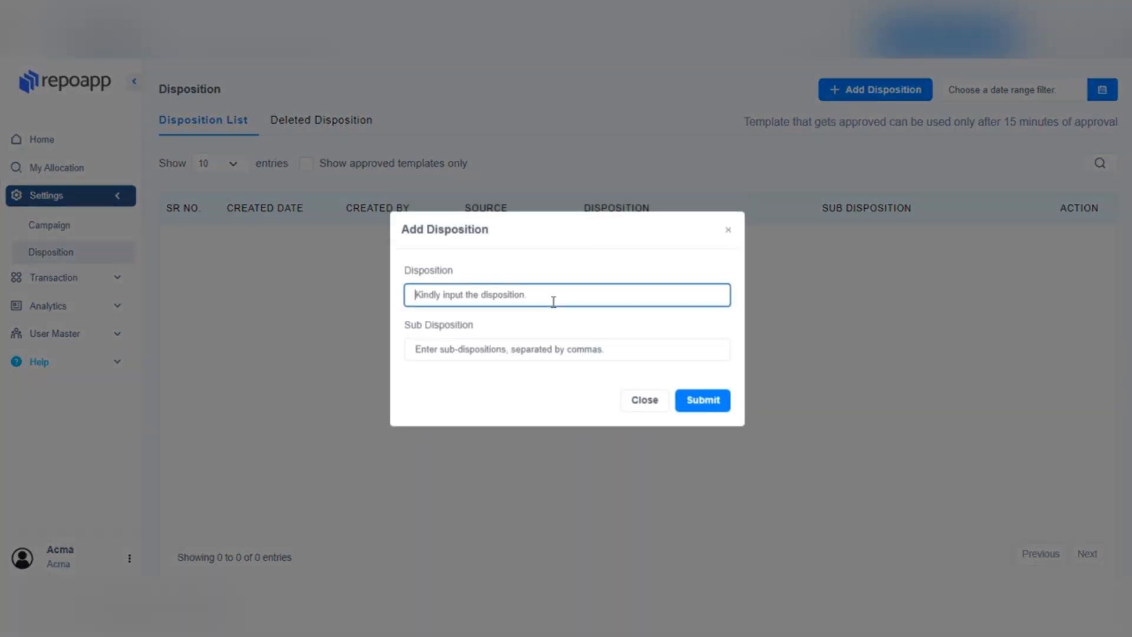
pyautogui.write('rep')
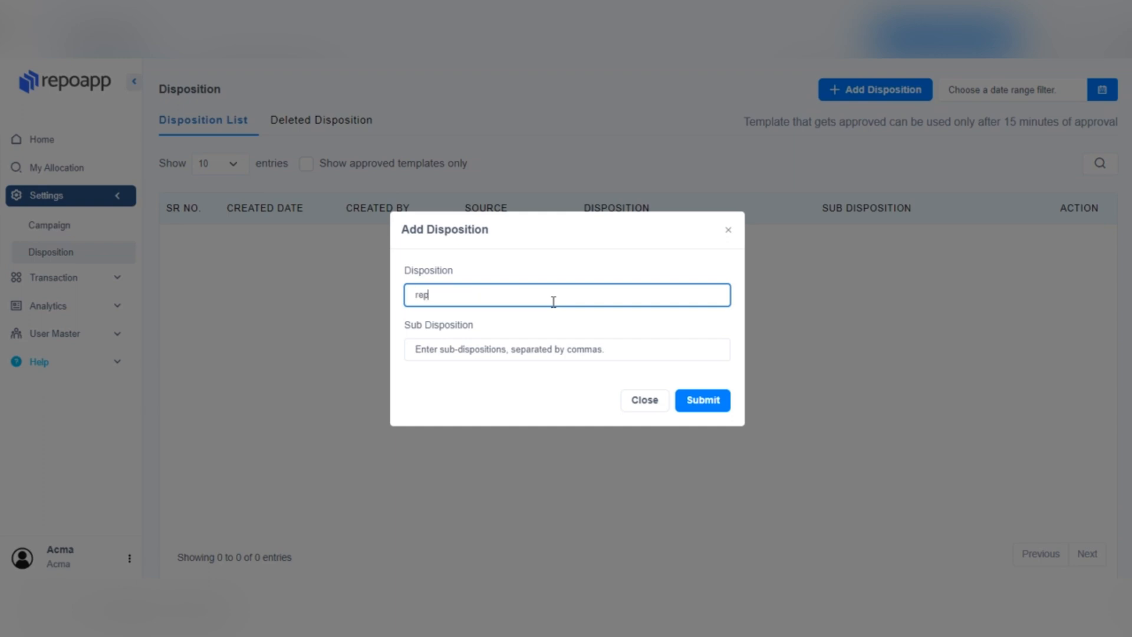
pyautogui.write('o done')
pyautogui.click(540, 348)
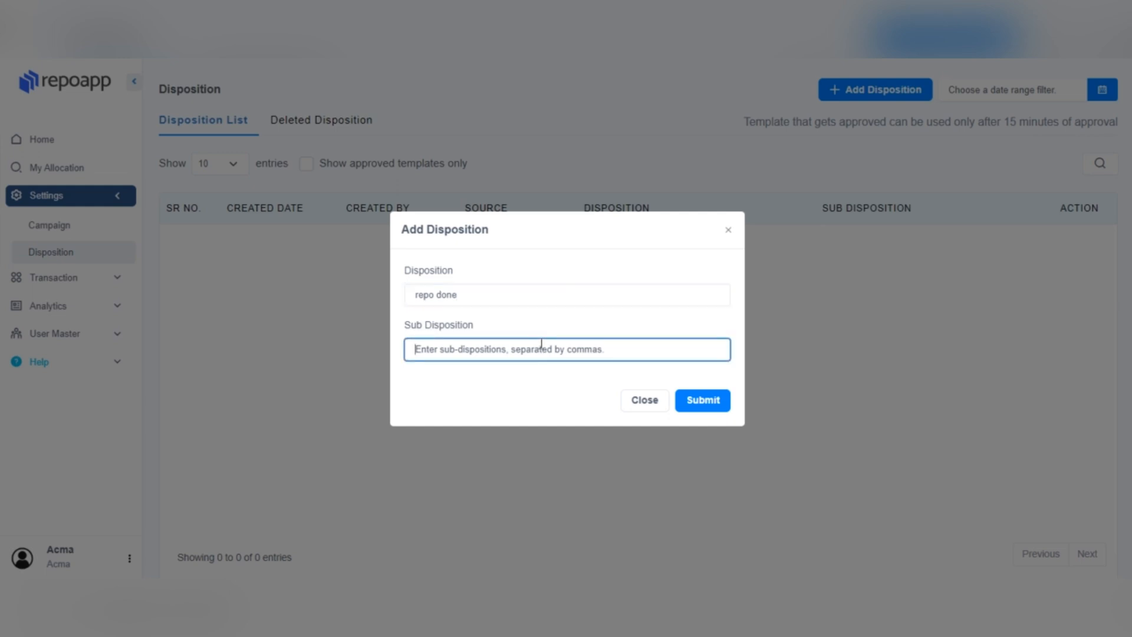
pyautogui.write('cash ')
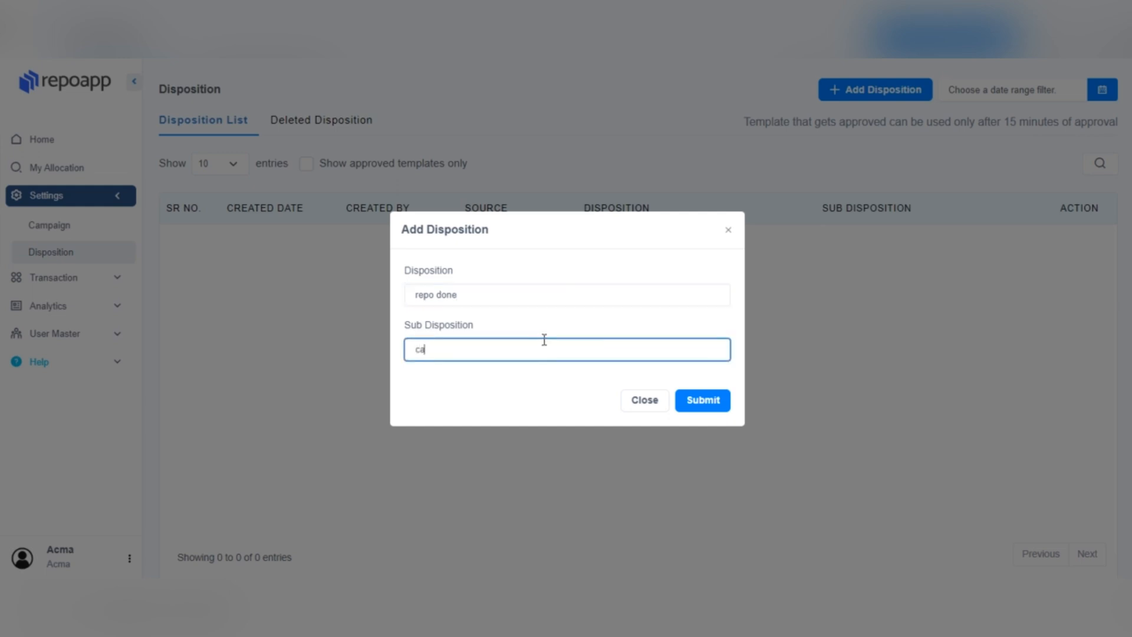
pyautogui.write('collect , run away')
pyautogui.click(706, 399)
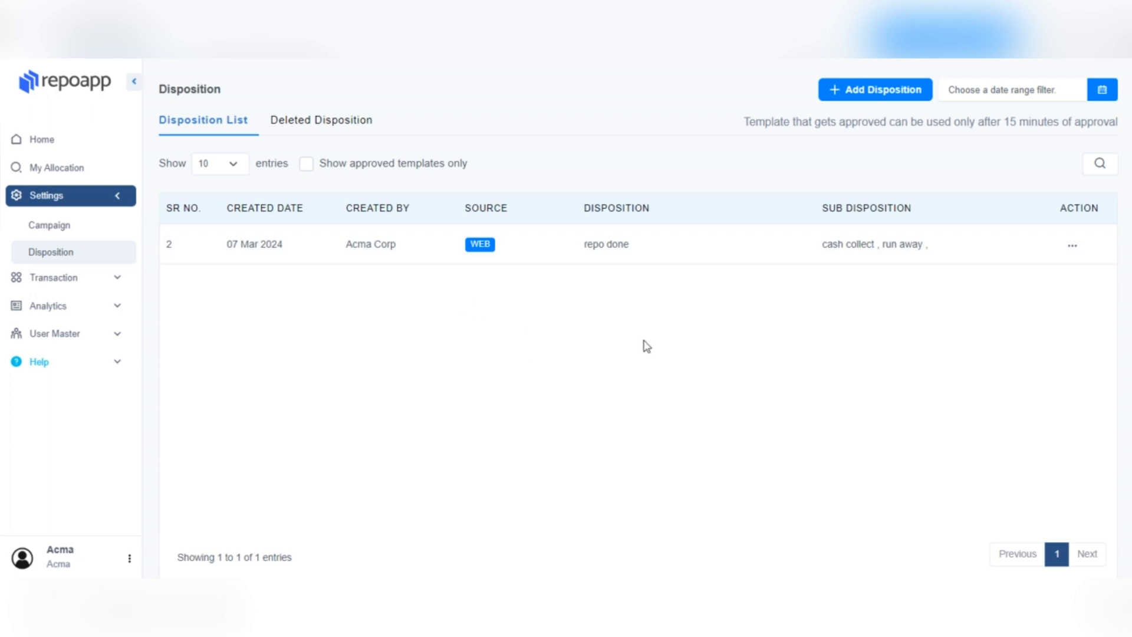
# Step: Open the repo done row's Edit and Delete dialogs and close both without changes
pyautogui.click(1069, 250)
pyautogui.click(1045, 266)
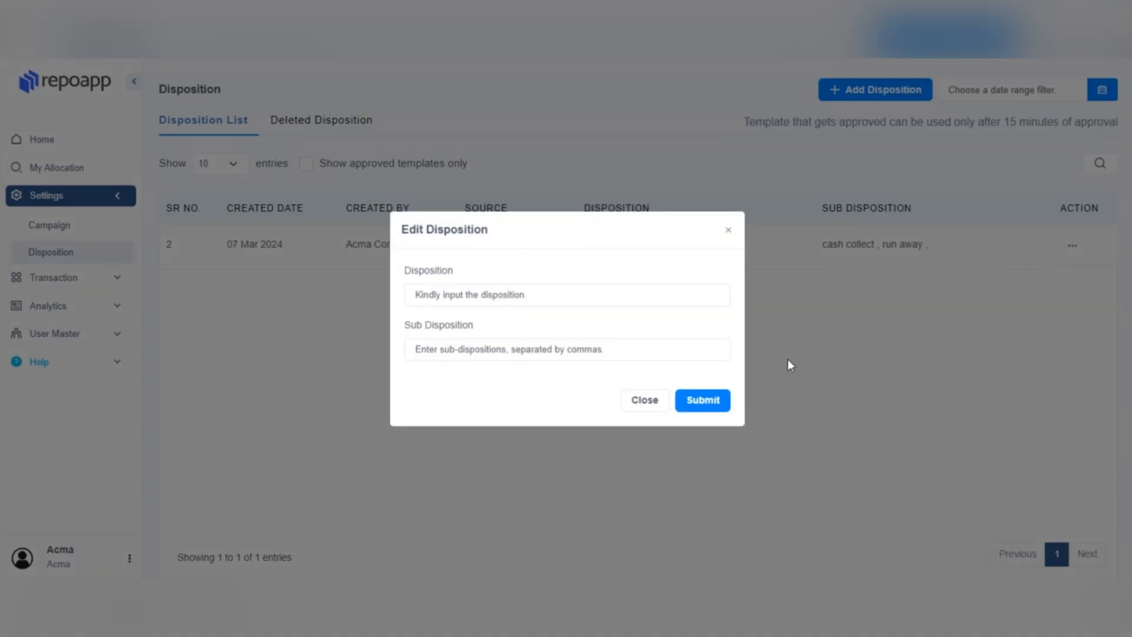
pyautogui.click(656, 400)
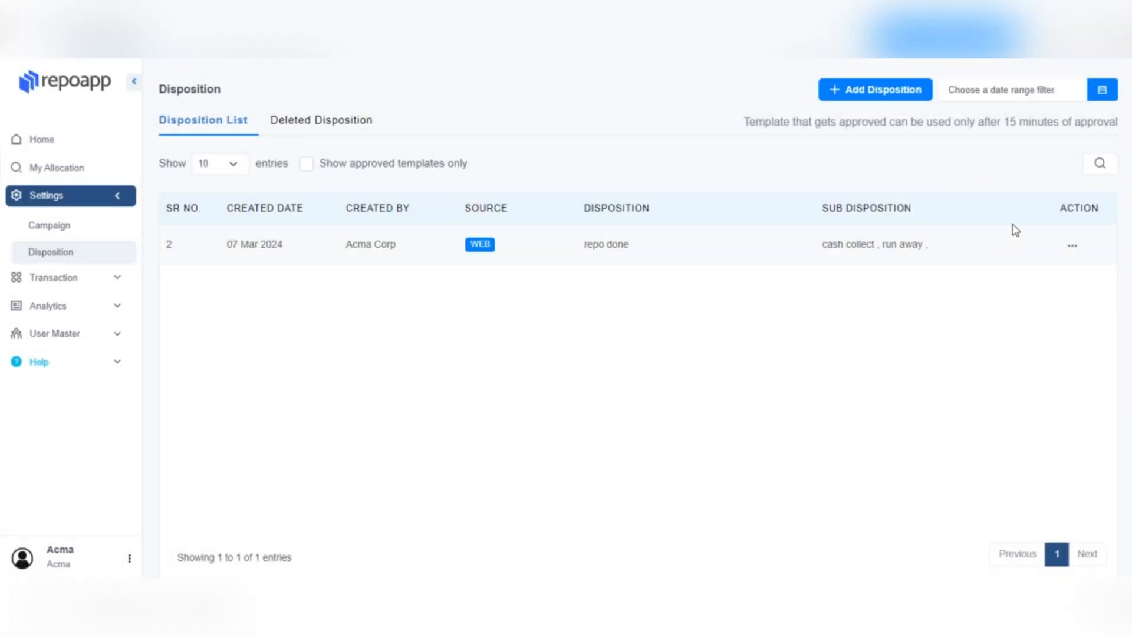
pyautogui.click(1065, 245)
pyautogui.click(1009, 291)
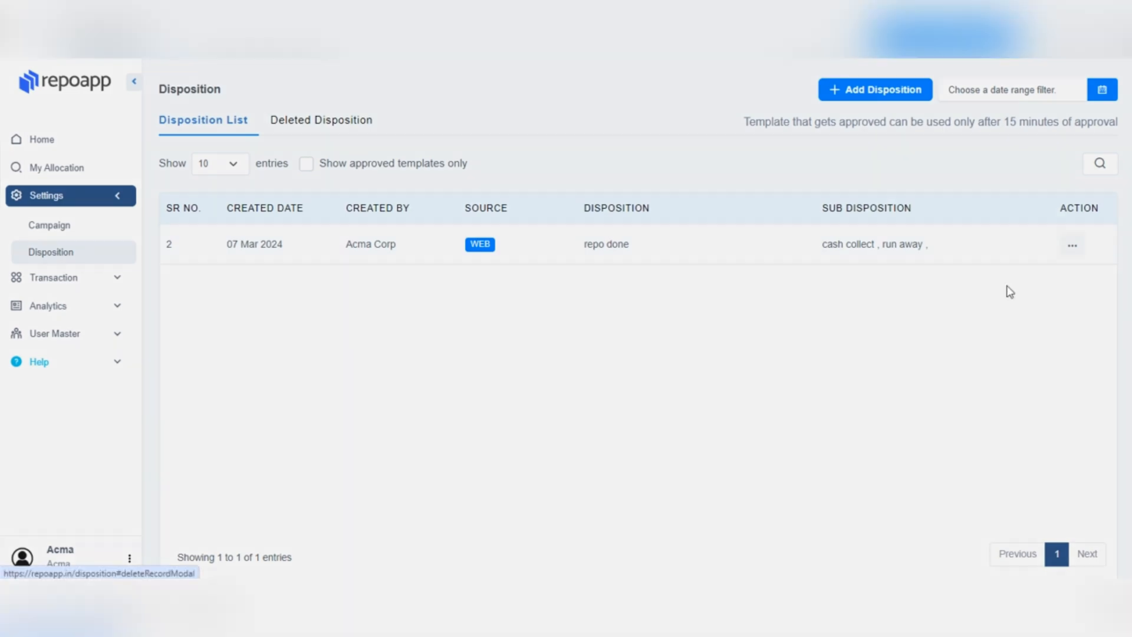
pyautogui.click(518, 389)
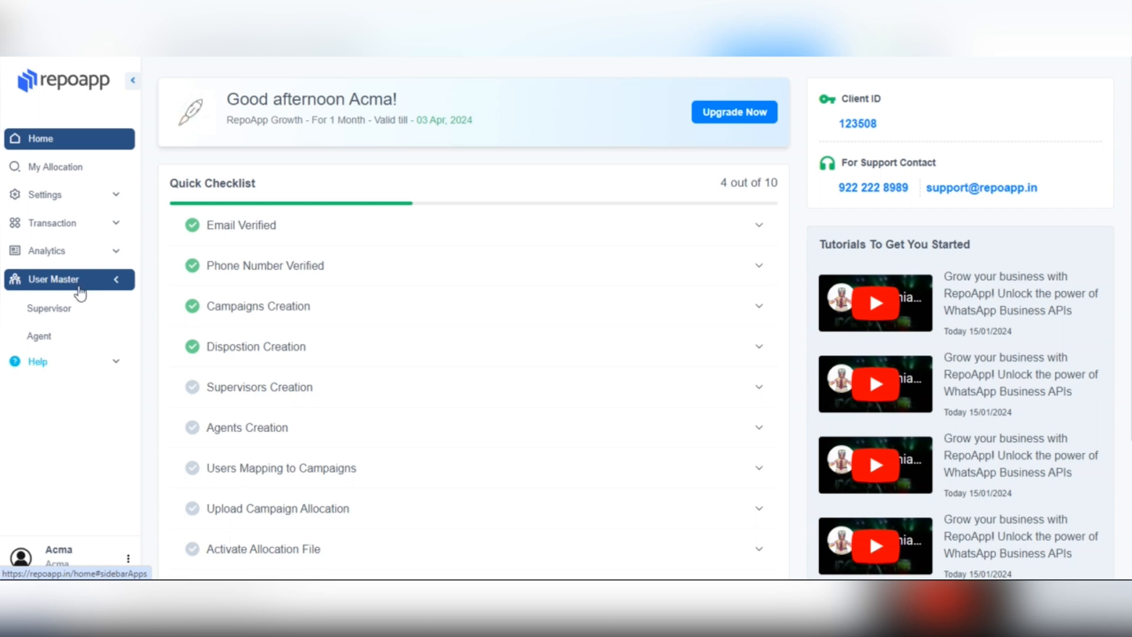
# Step: Start a new supervisor from the Supervisor list and upload a profile picture
pyautogui.click(41, 312)
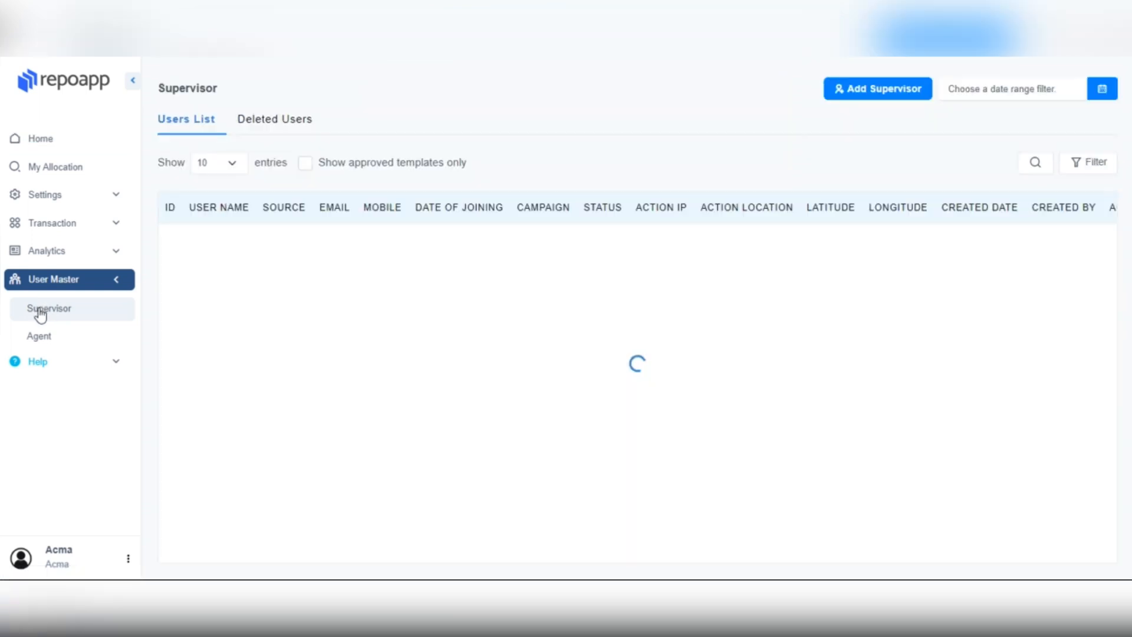
pyautogui.click(842, 90)
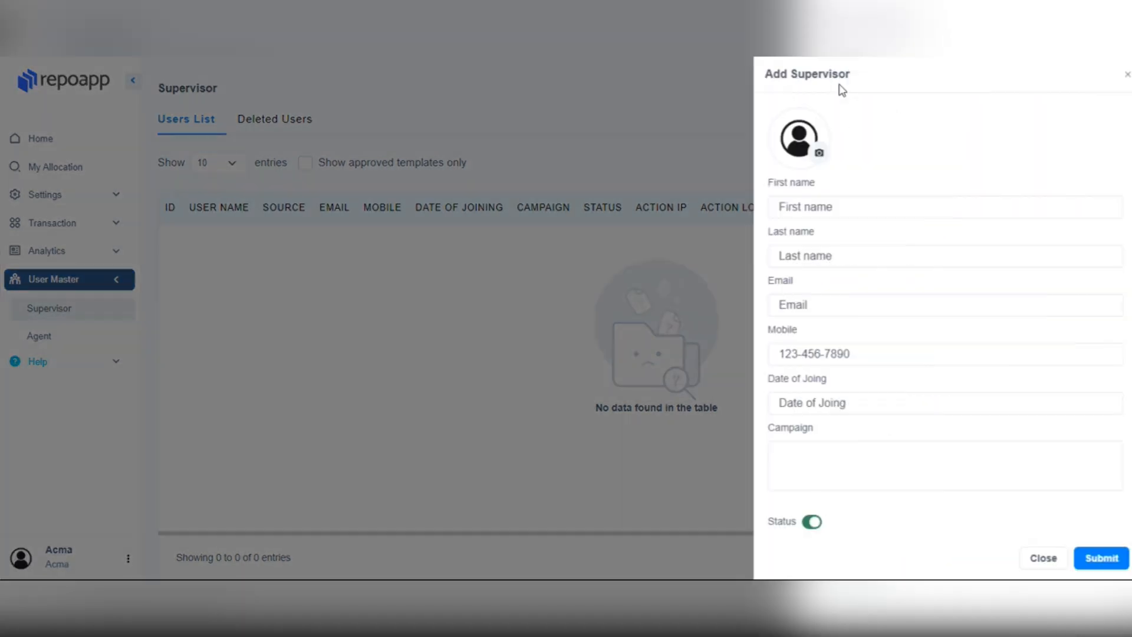
pyautogui.click(811, 153)
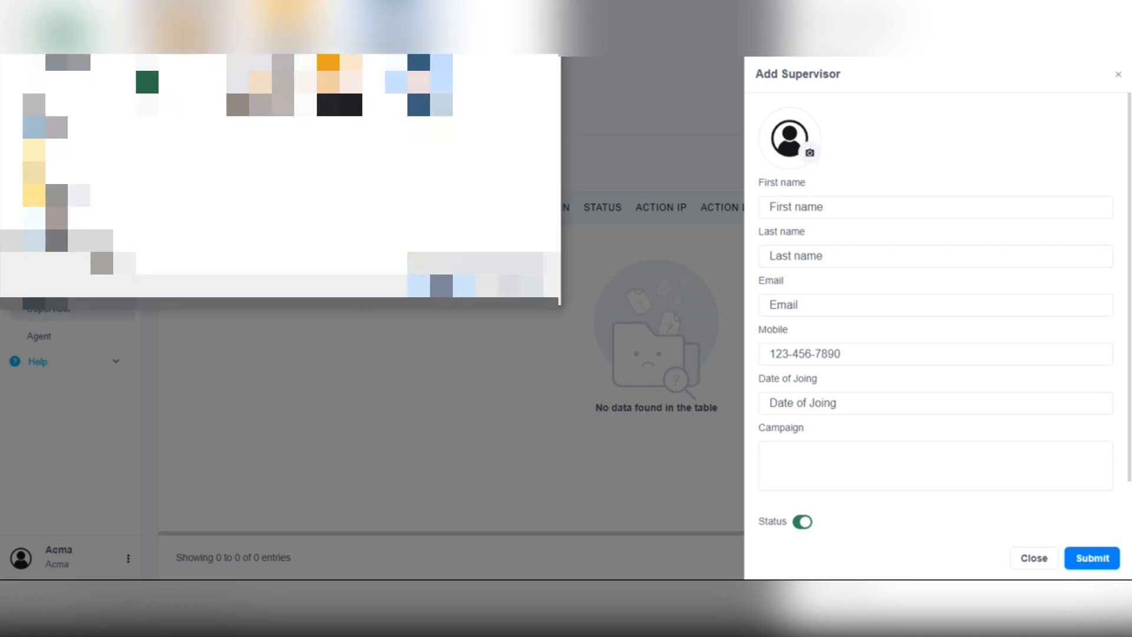
pyautogui.click(444, 286)
# Step: Enter the supervisor's first name, last name, e-mail address and mobile number
pyautogui.click(788, 205)
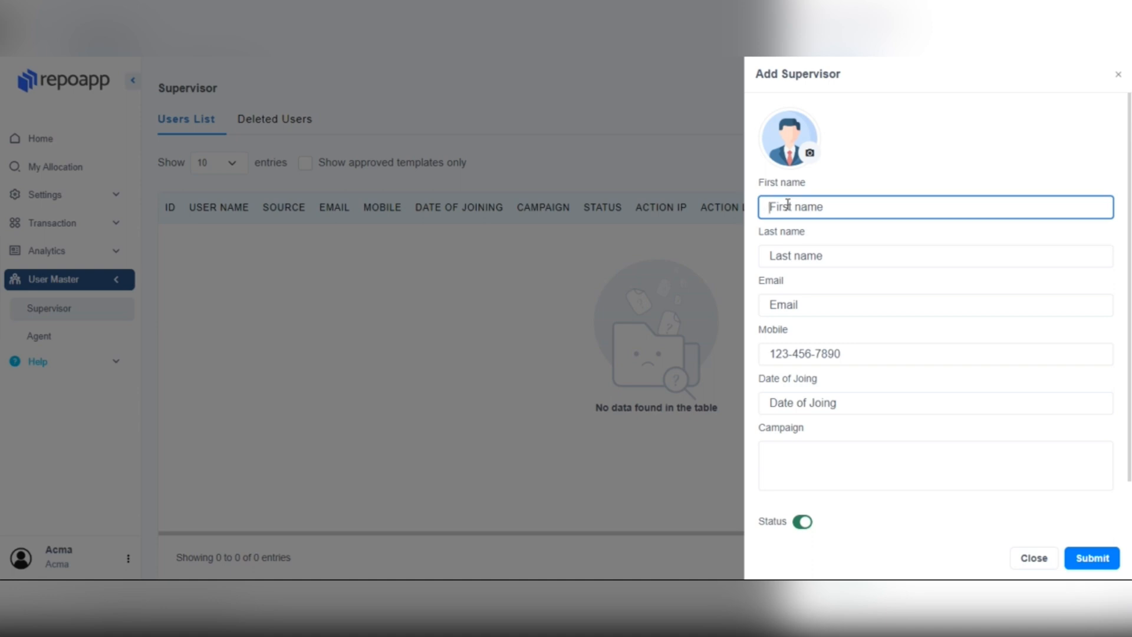
pyautogui.write('repo')
pyautogui.click(788, 252)
pyautogui.write('su')
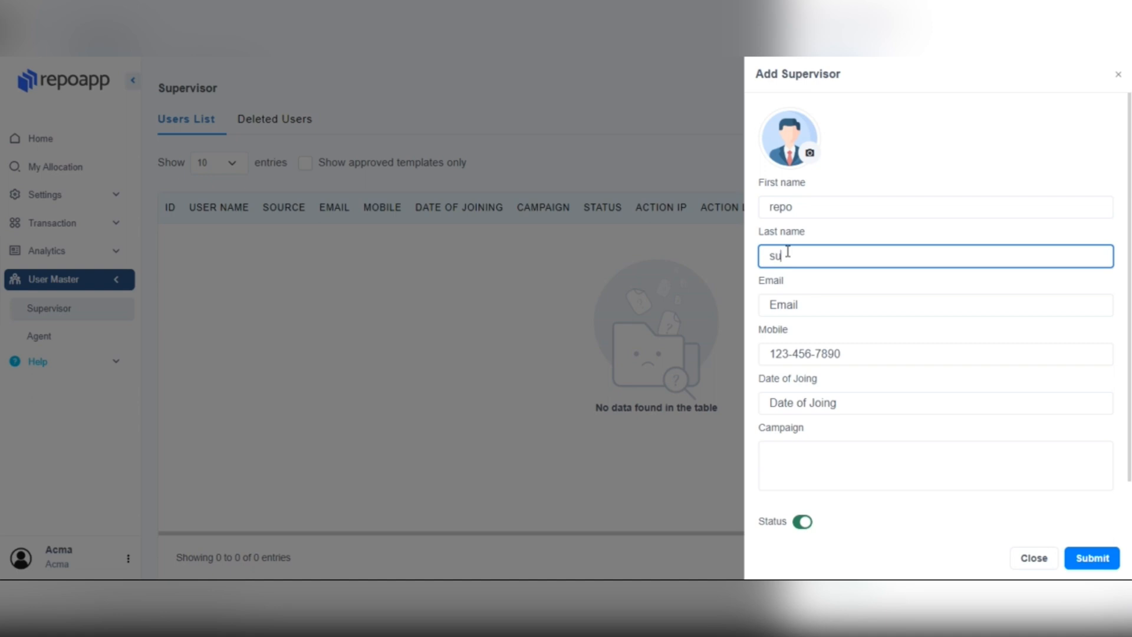
pyautogui.write('pervisor')
pyautogui.click(791, 299)
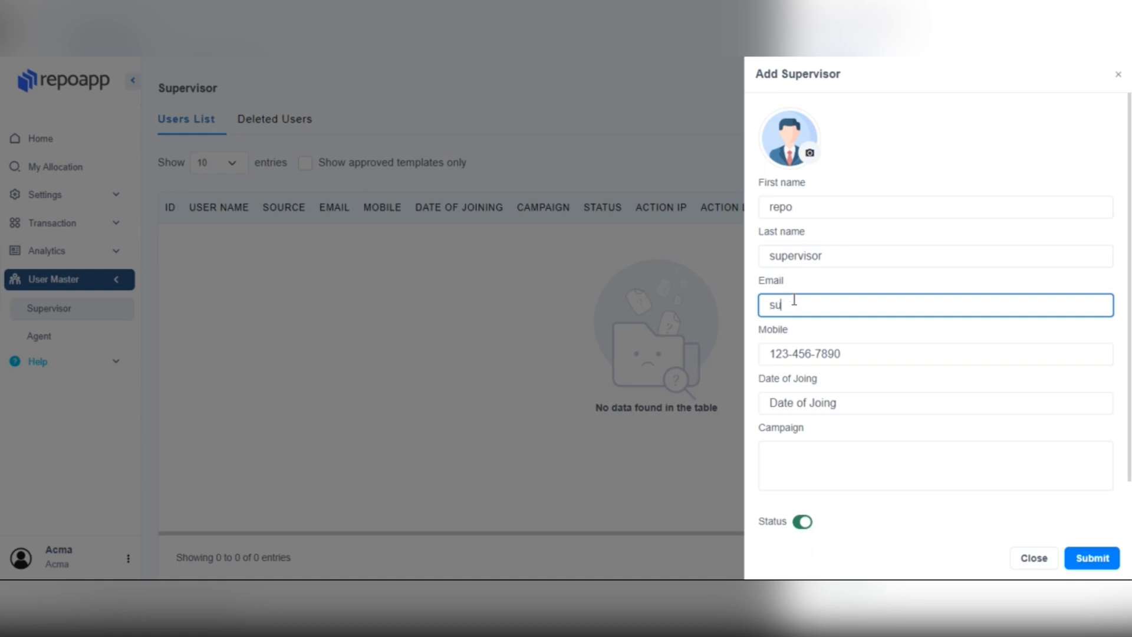
pyautogui.click(802, 354)
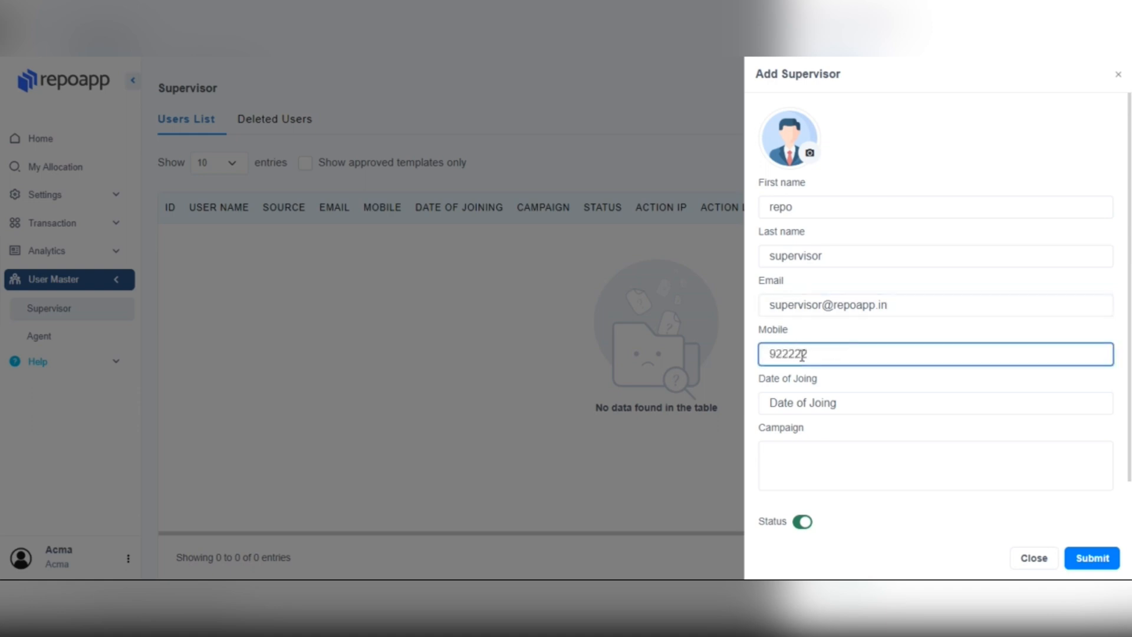
# Step: Set the supervisor's joining date to 07-03-2024 and assign the xyzbank campaign
pyautogui.click(811, 407)
pyautogui.click(900, 266)
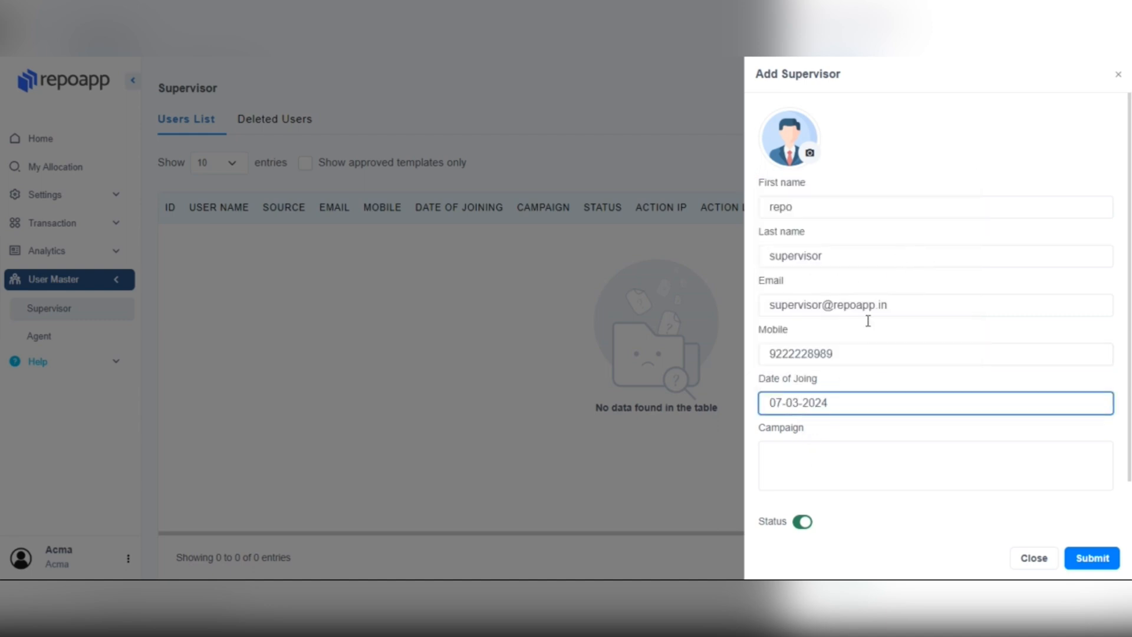
pyautogui.click(798, 466)
pyautogui.click(813, 511)
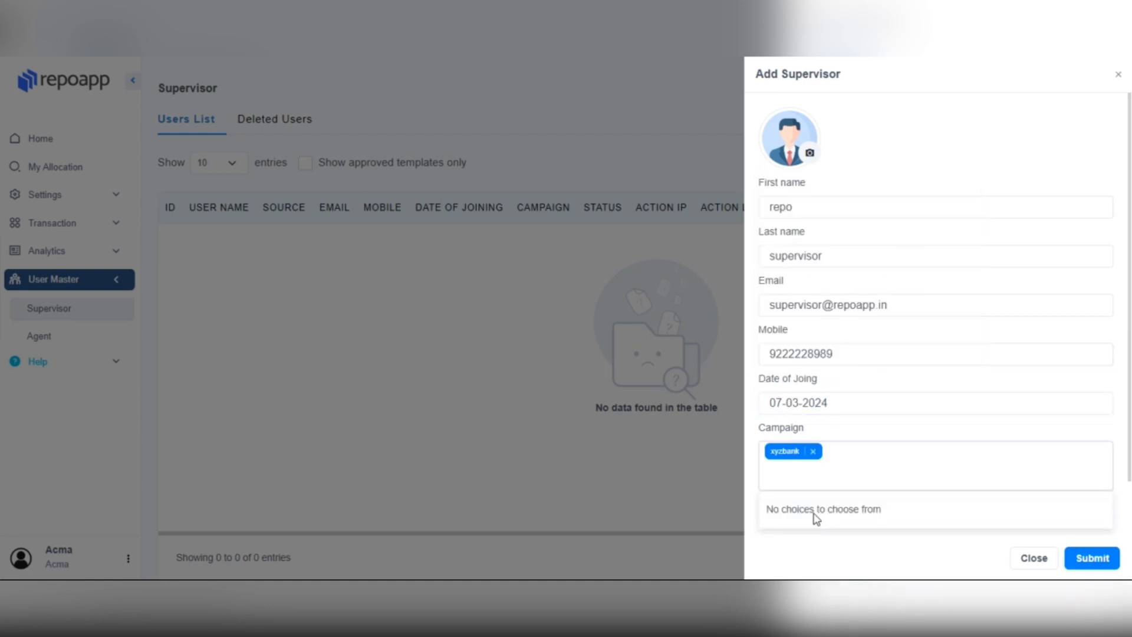
pyautogui.scroll(-1, 949, 479)
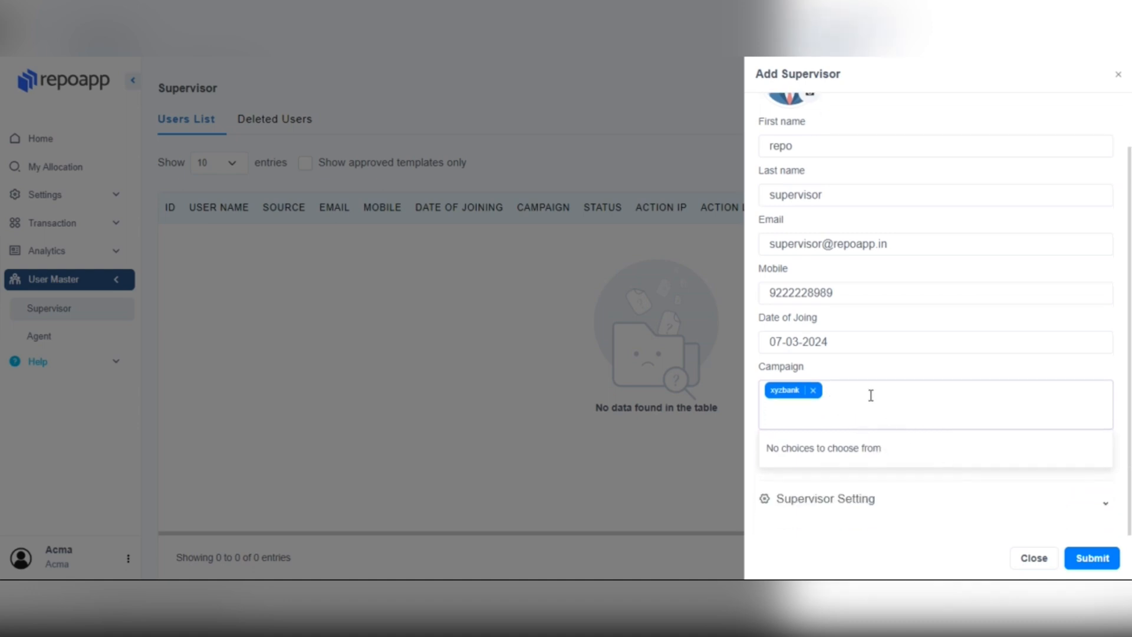
pyautogui.click(774, 477)
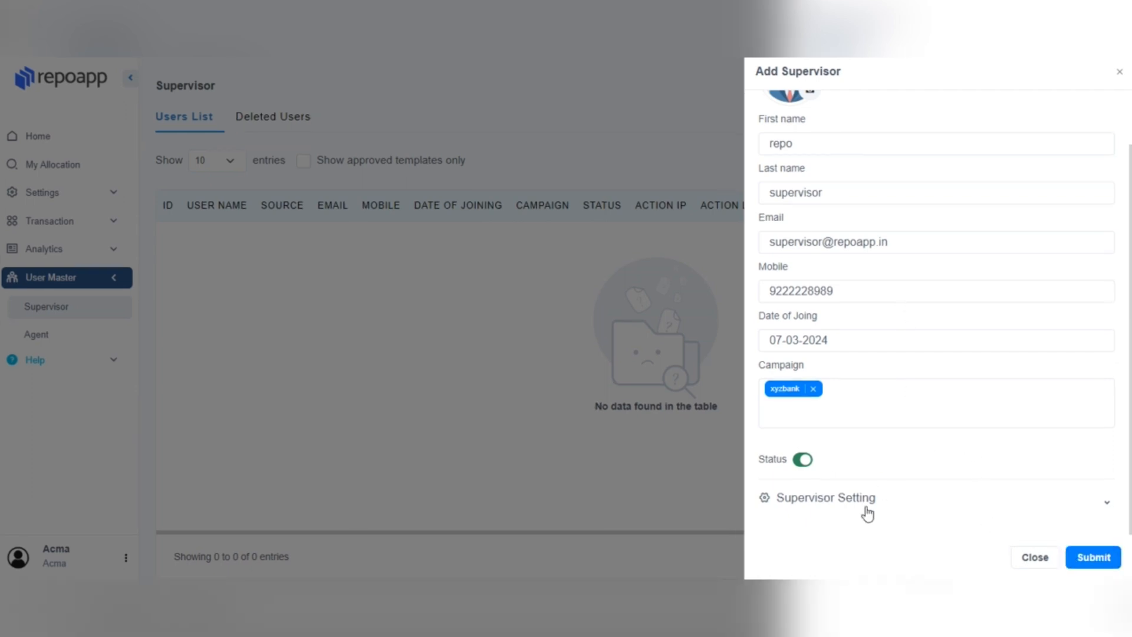
# Step: In Supervisor Setting, leave all Campaign and Agent view, add, edit and delete permissions granted
pyautogui.click(861, 500)
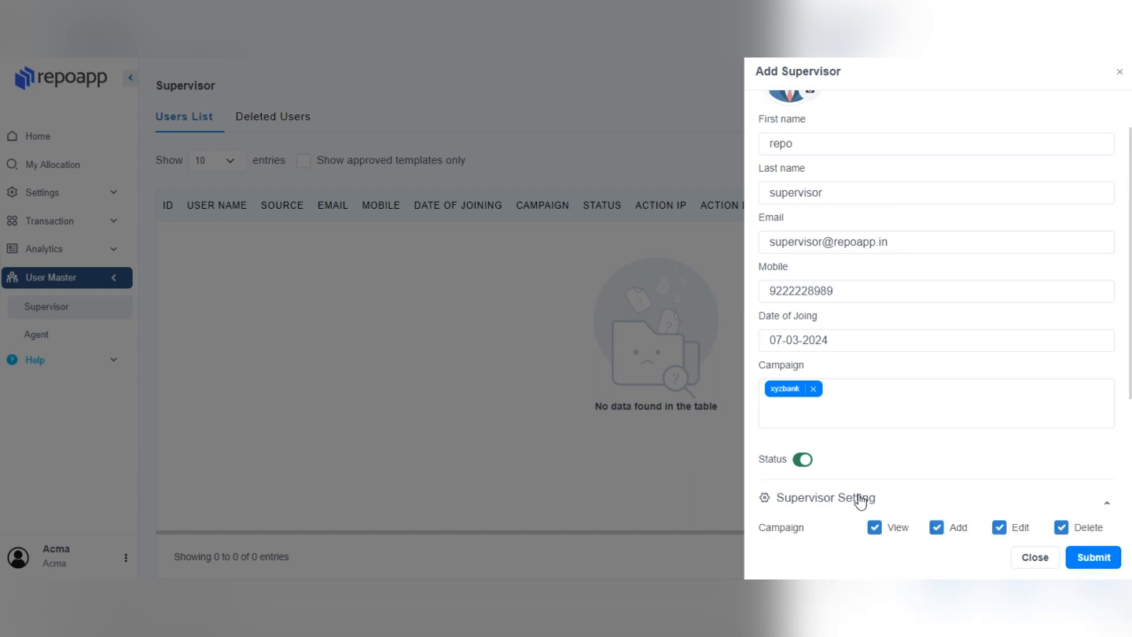
pyautogui.scroll(-4, 865, 493)
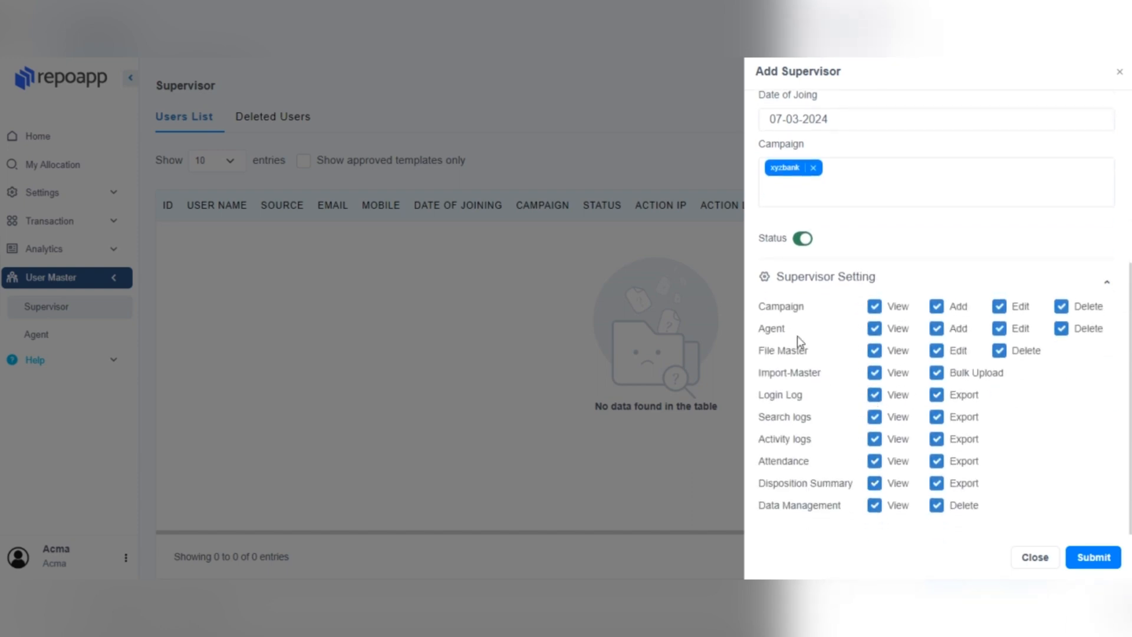
pyautogui.click(875, 307)
pyautogui.click(875, 306)
pyautogui.click(1070, 314)
pyautogui.click(1064, 312)
pyautogui.click(875, 330)
pyautogui.click(875, 330)
pyautogui.click(937, 331)
pyautogui.click(937, 332)
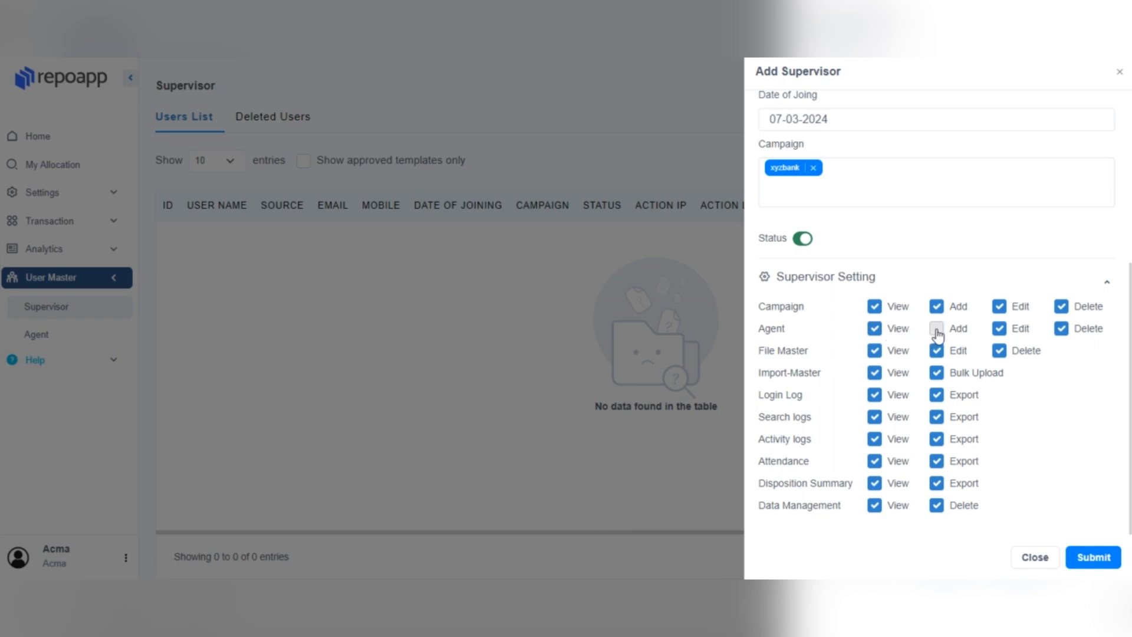
pyautogui.click(1000, 331)
pyautogui.click(1000, 332)
pyautogui.click(1062, 330)
pyautogui.click(1061, 330)
# Step: Keep Import-Master, Bulk Upload and Disposition Summary permissions granted and submit the supervisor
pyautogui.click(872, 372)
pyautogui.click(873, 373)
pyautogui.click(942, 378)
pyautogui.click(943, 377)
pyautogui.click(879, 486)
pyautogui.click(879, 486)
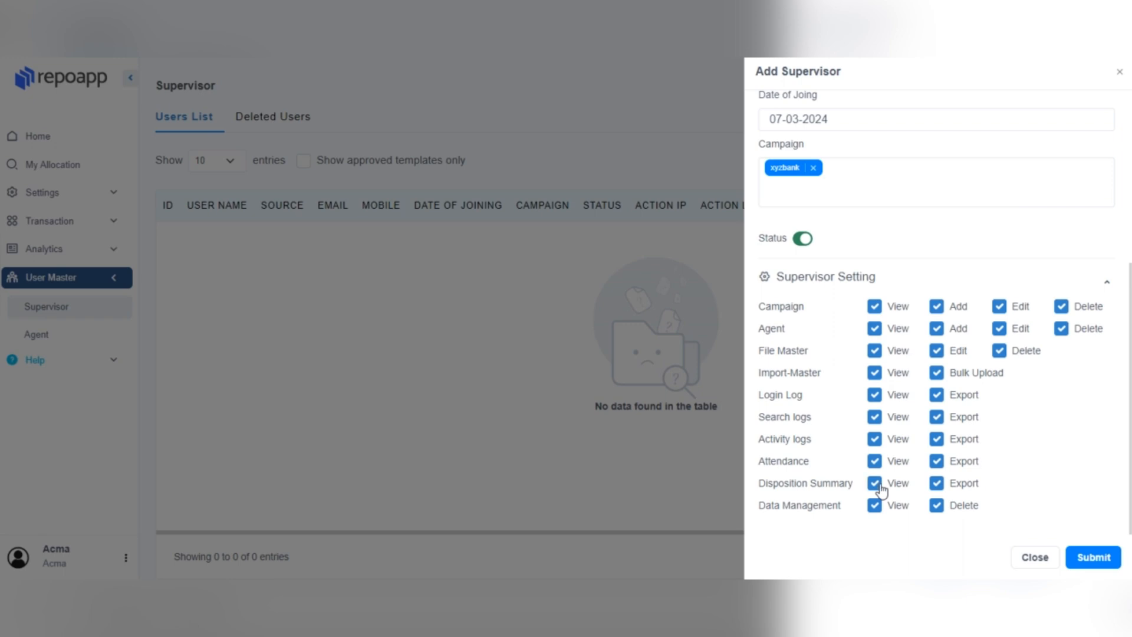
pyautogui.click(942, 487)
pyautogui.click(941, 487)
pyautogui.click(1085, 558)
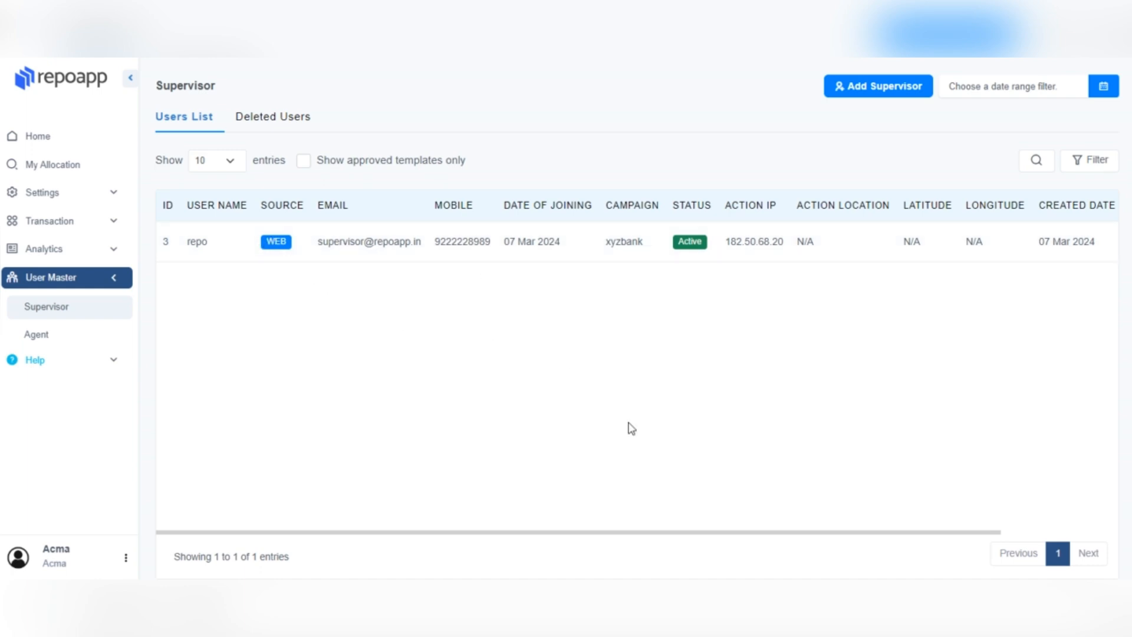
pyautogui.moveTo(729, 538); pyautogui.dragTo(864, 543)
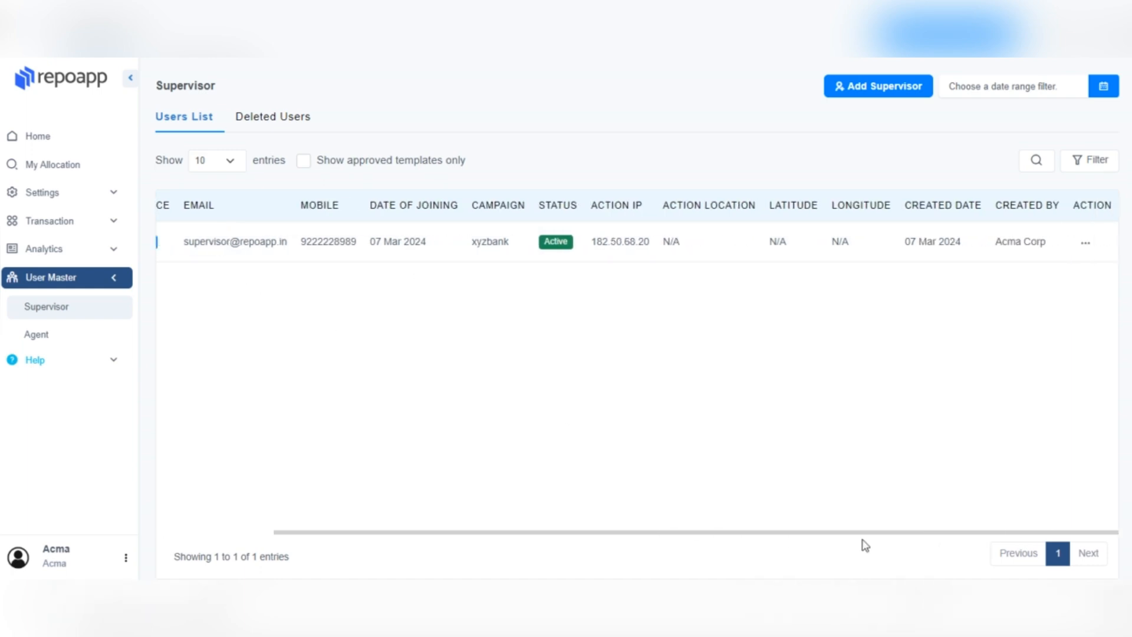
pyautogui.click(1086, 243)
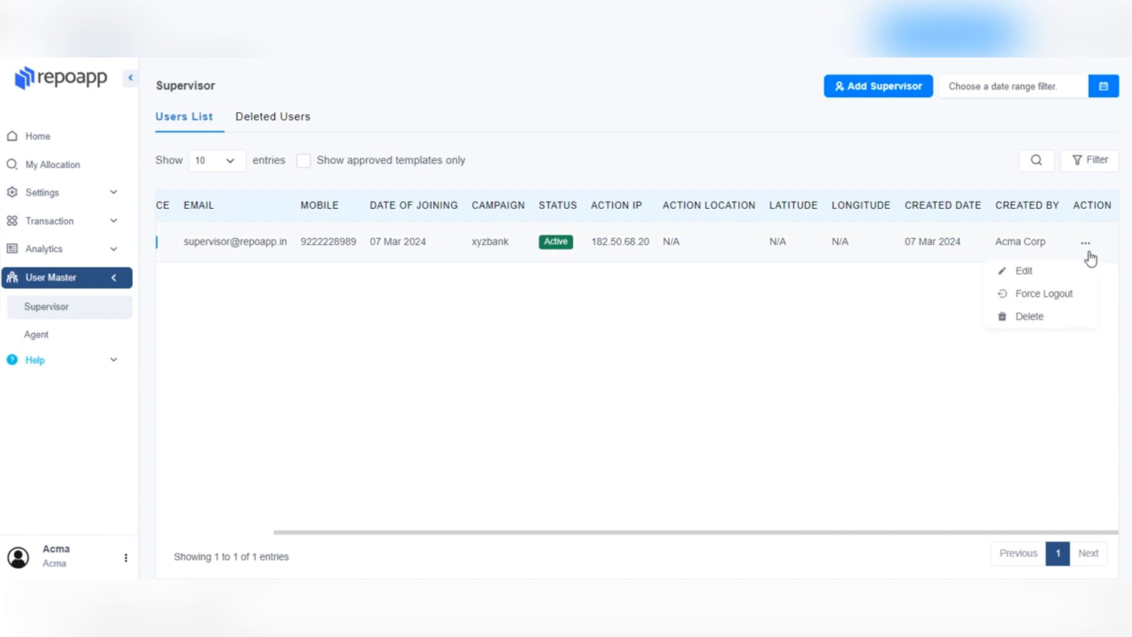
pyautogui.click(1047, 271)
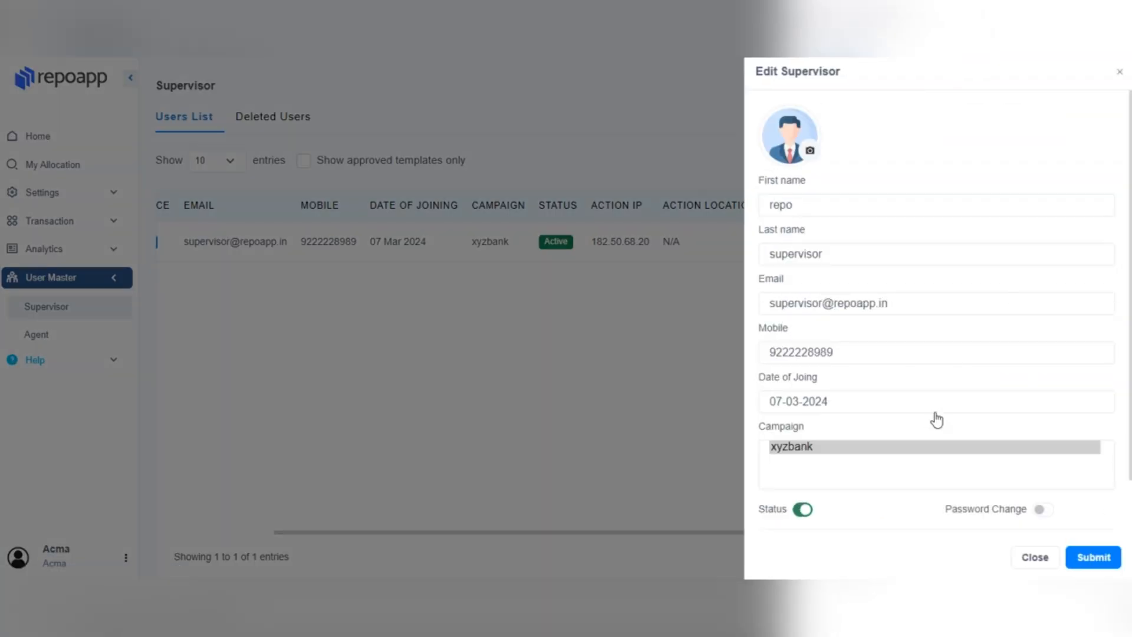
pyautogui.click(1035, 557)
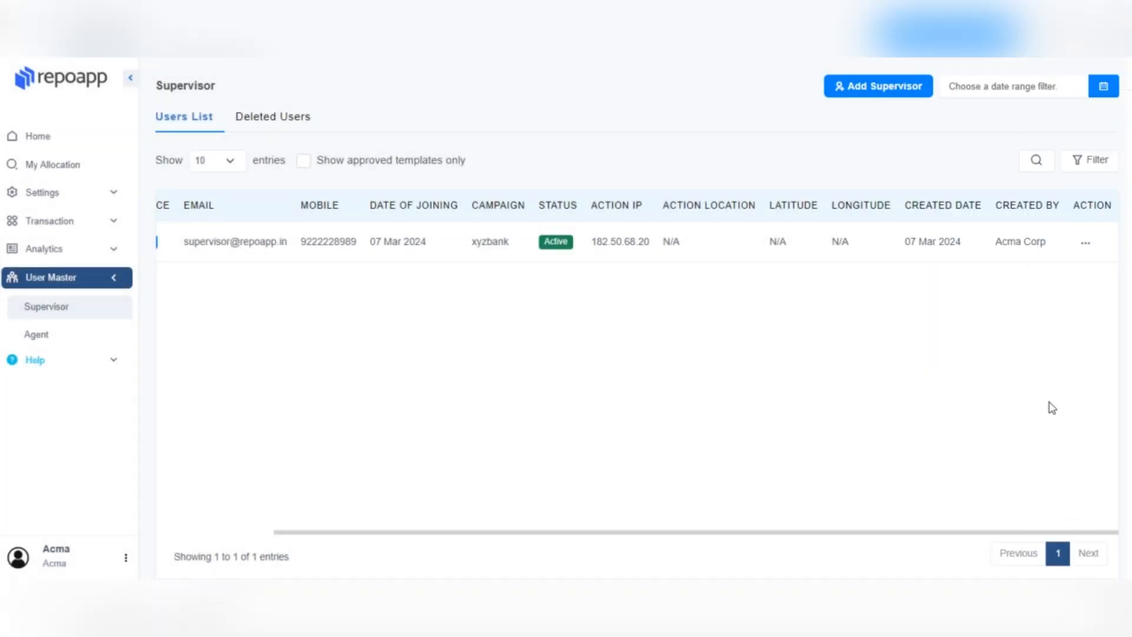
pyautogui.click(1085, 247)
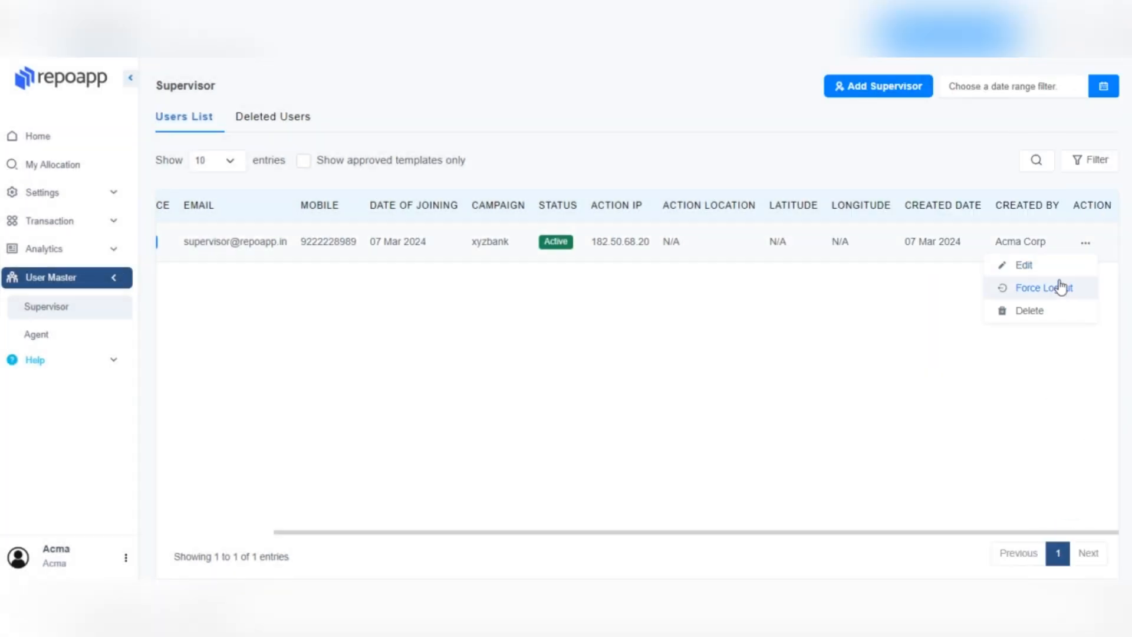
pyautogui.click(1048, 314)
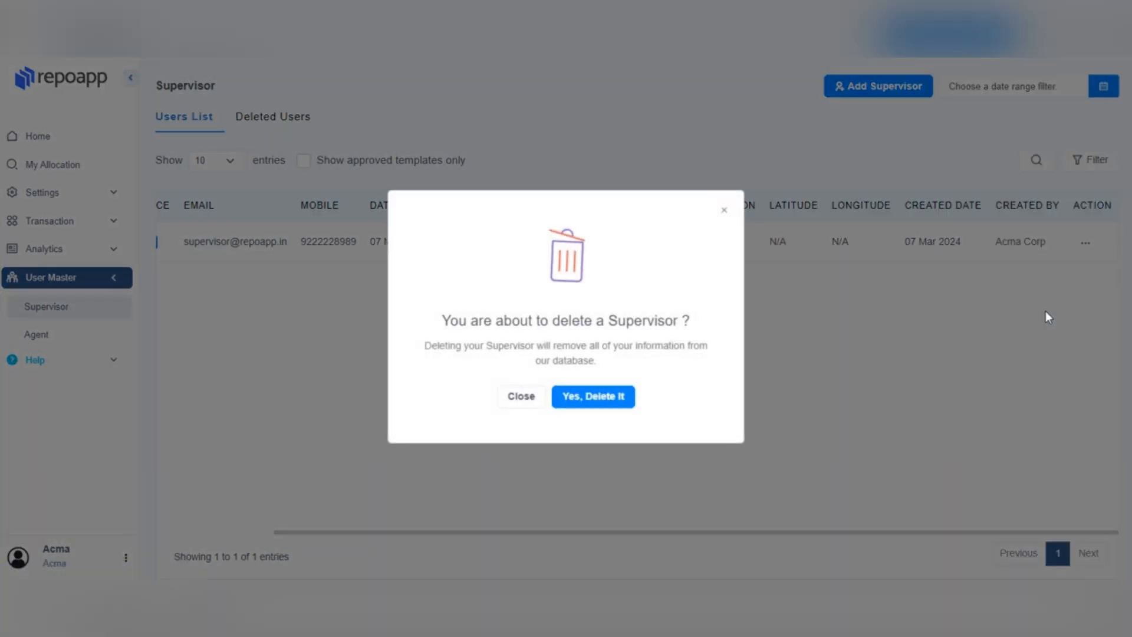
pyautogui.click(527, 400)
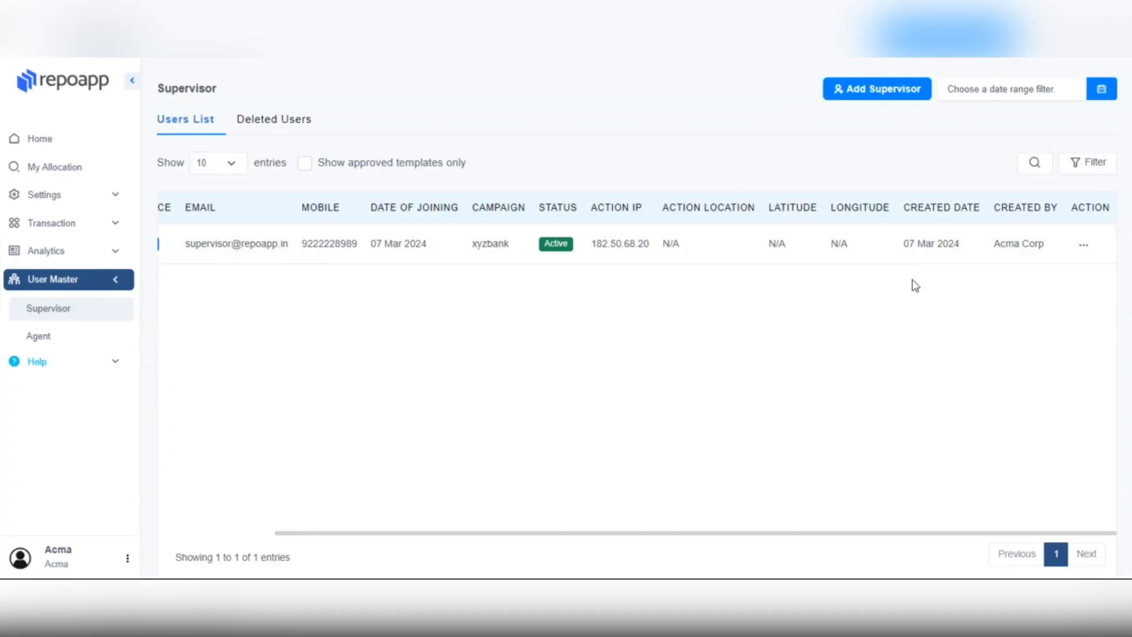
# Step: Force the new supervisor to log out, then expand User Master in the sidebar
pyautogui.click(1085, 248)
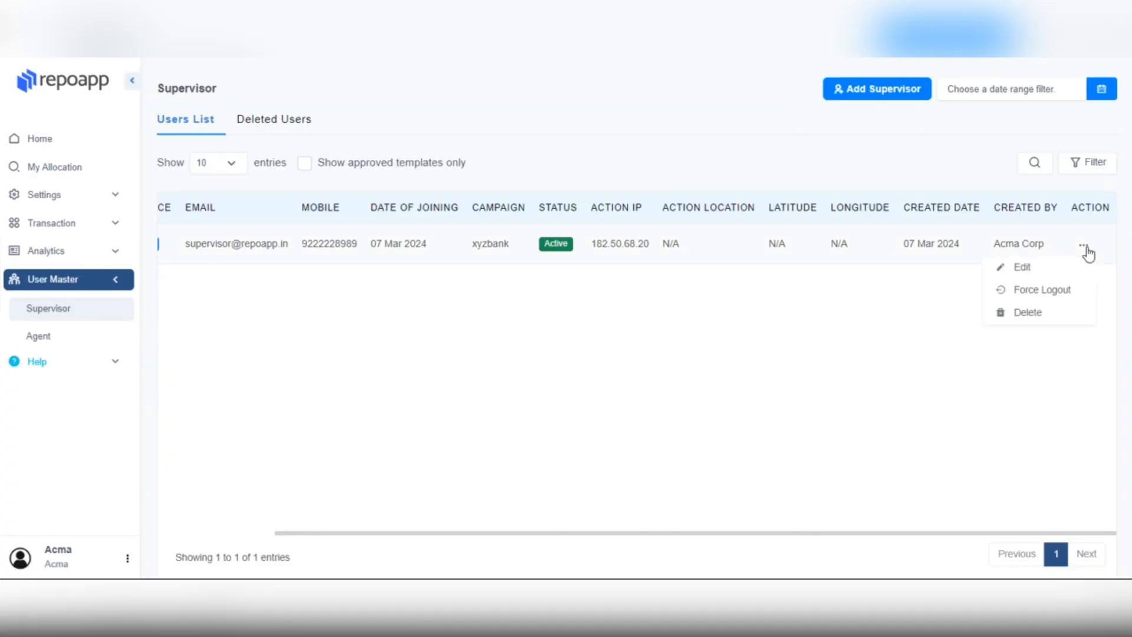
pyautogui.click(1043, 292)
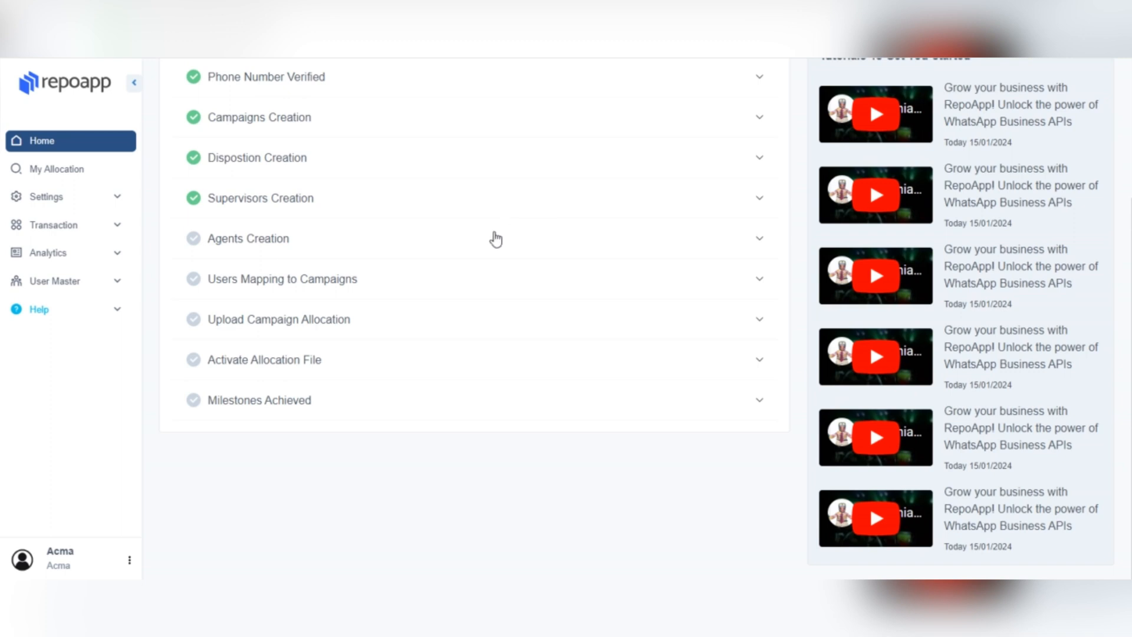
pyautogui.click(79, 290)
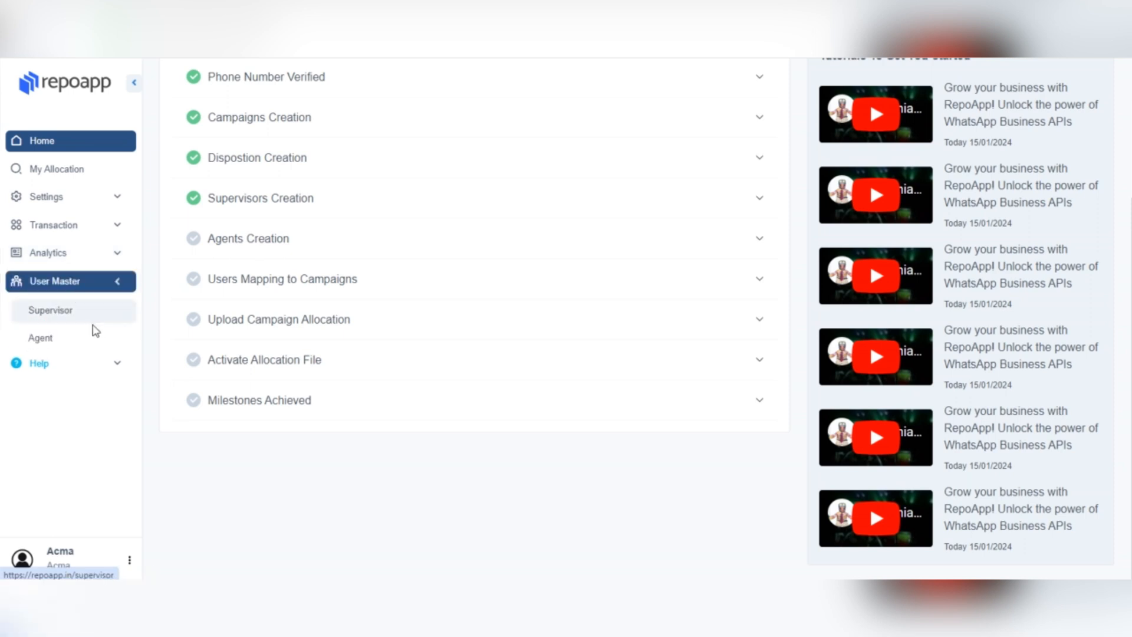
# Step: Start a new agent from the Agent list and upload a profile photo
pyautogui.click(65, 342)
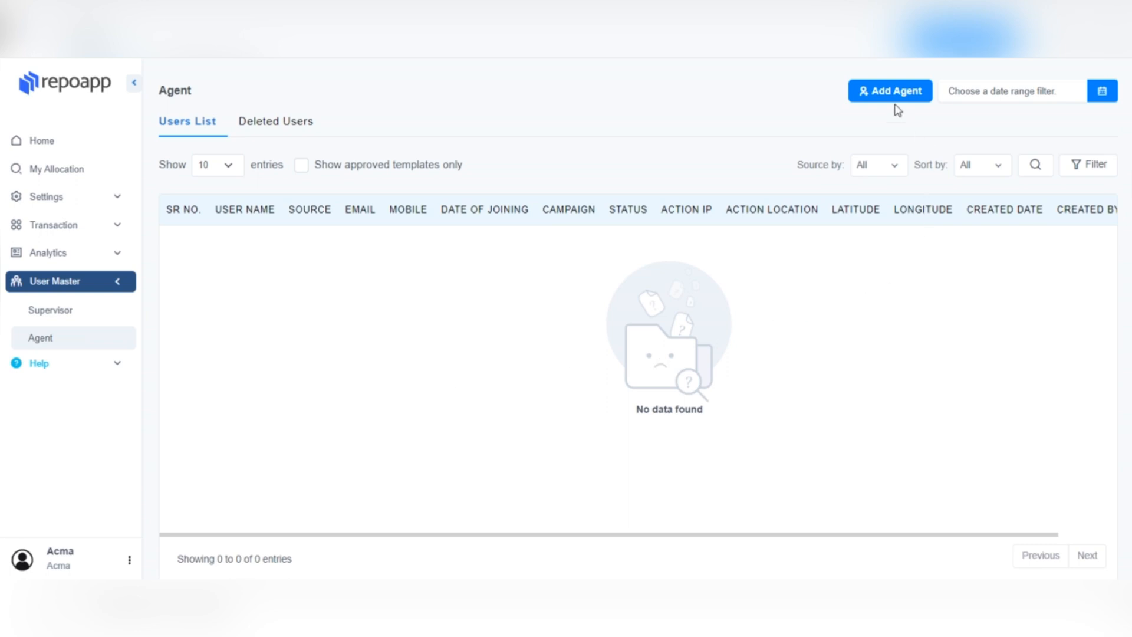
pyautogui.click(867, 93)
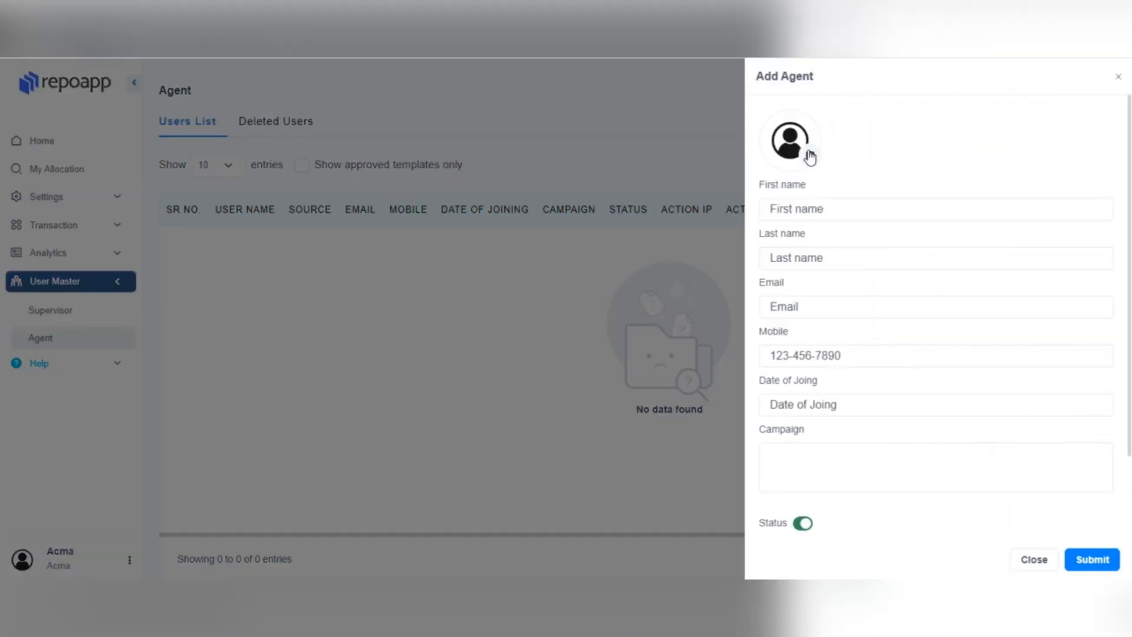
pyautogui.click(811, 155)
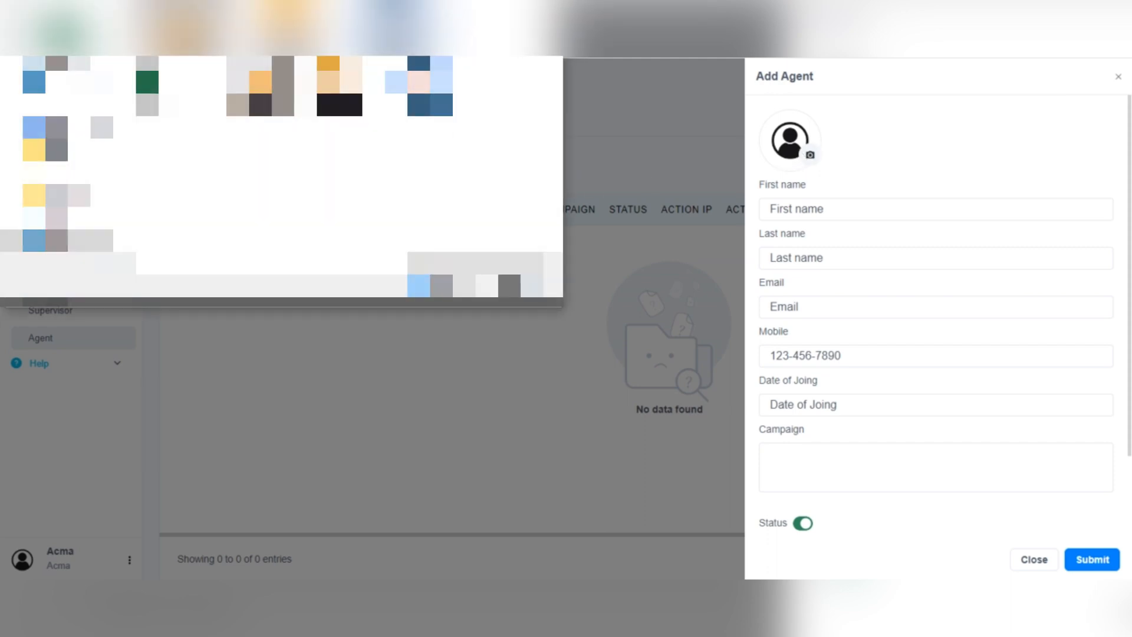
pyautogui.click(340, 94)
pyautogui.click(442, 286)
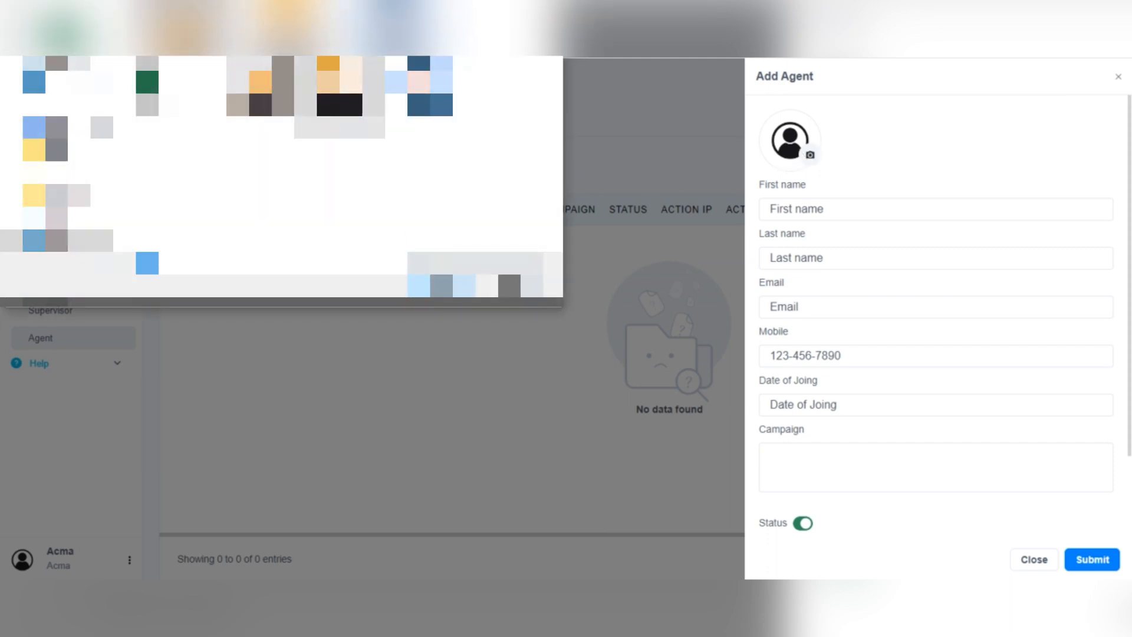
# Step: Enter the agent's first name, last name, e-mail address and mobile number
pyautogui.click(781, 208)
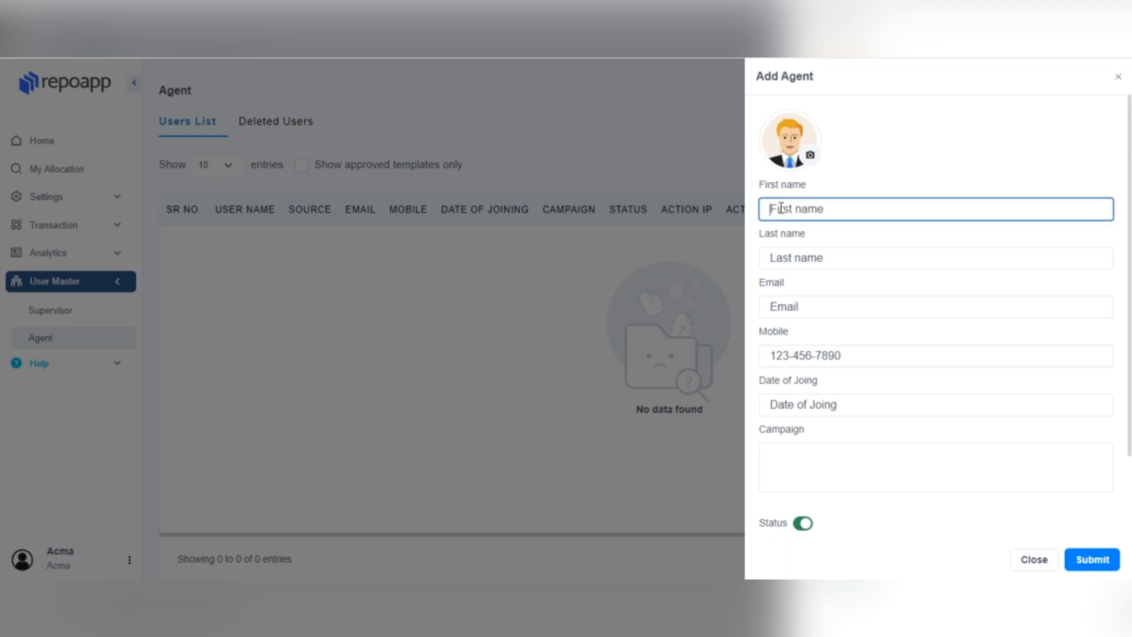
pyautogui.write('a')
pyautogui.press('BackSpace')
pyautogui.write('repo')
pyautogui.click(805, 250)
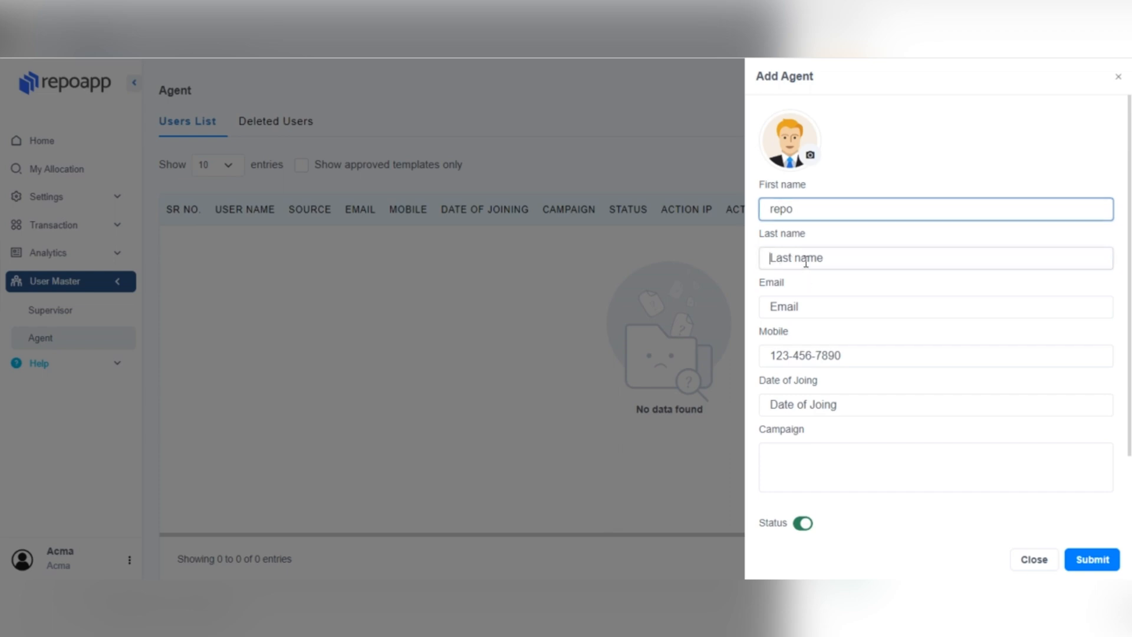
pyautogui.write('agent')
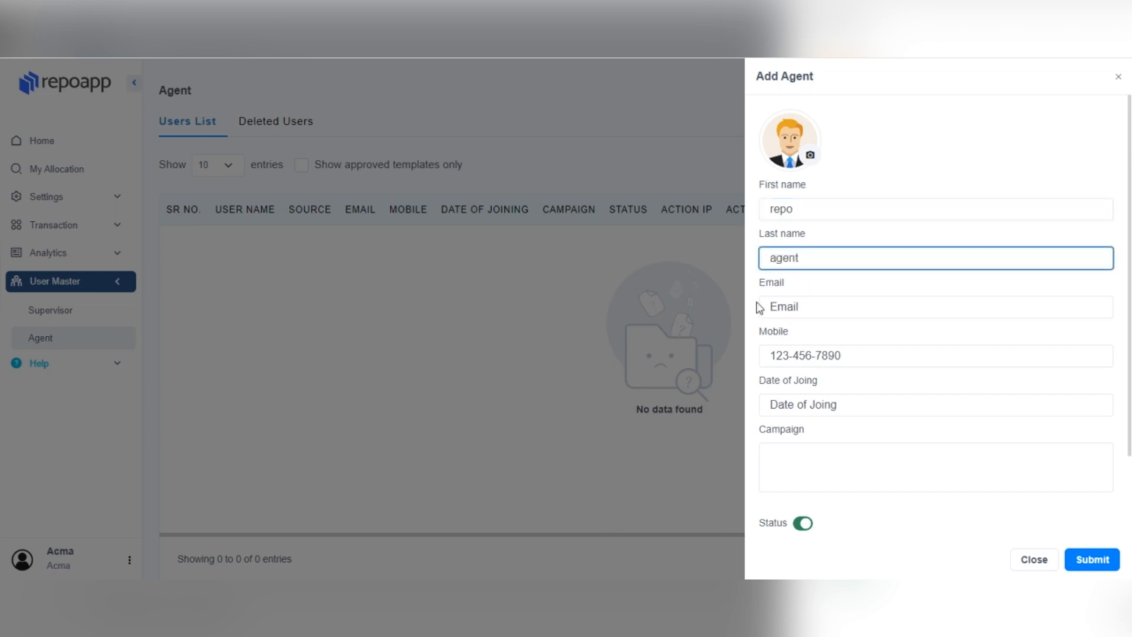
pyautogui.click(775, 308)
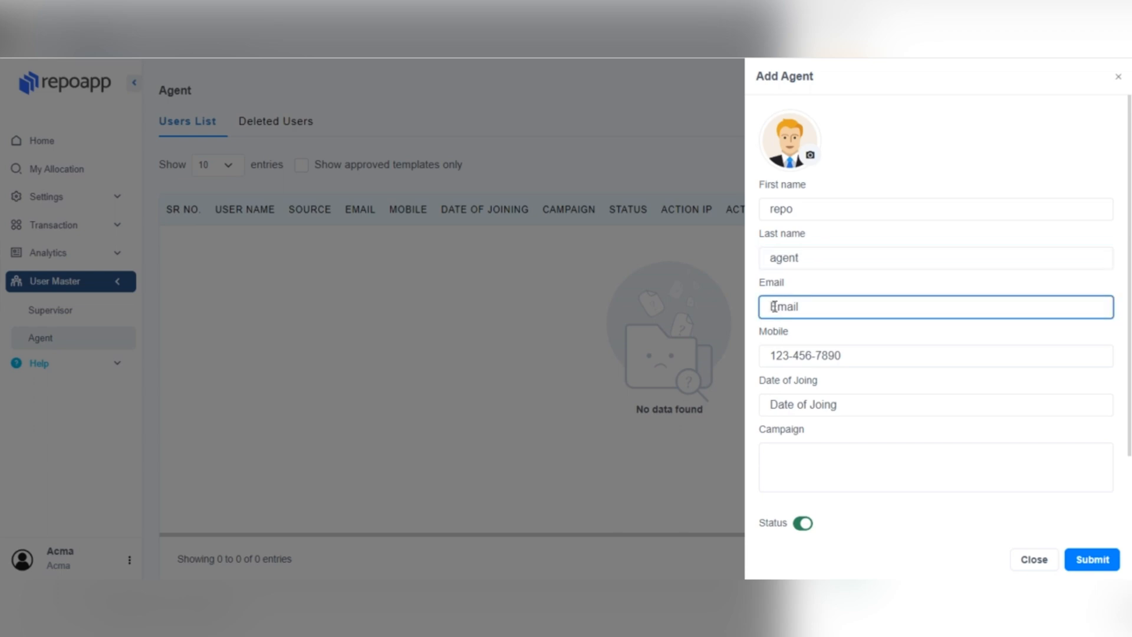
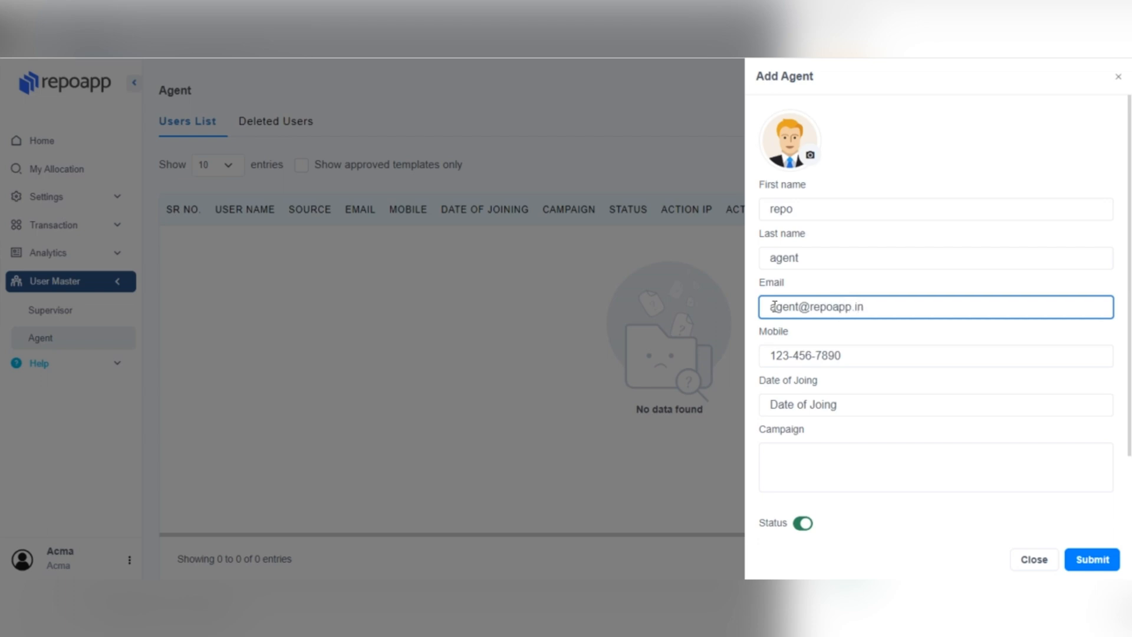
pyautogui.click(823, 349)
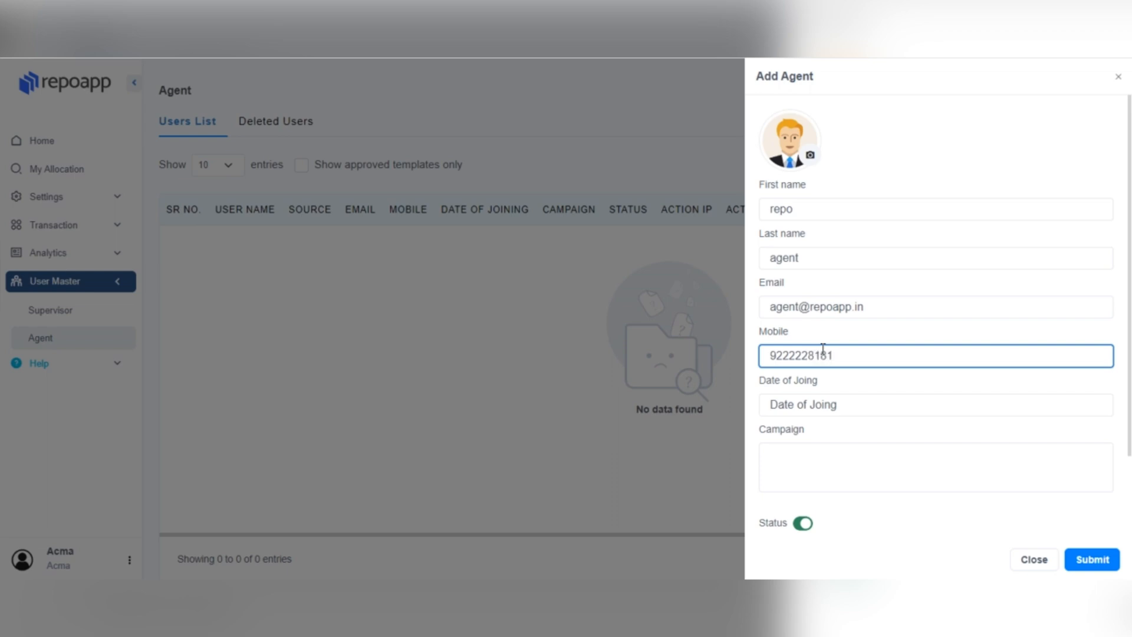
# Step: Set the agent's joining date to 07-03-2024 and assign the xyzbank campaign
pyautogui.click(821, 405)
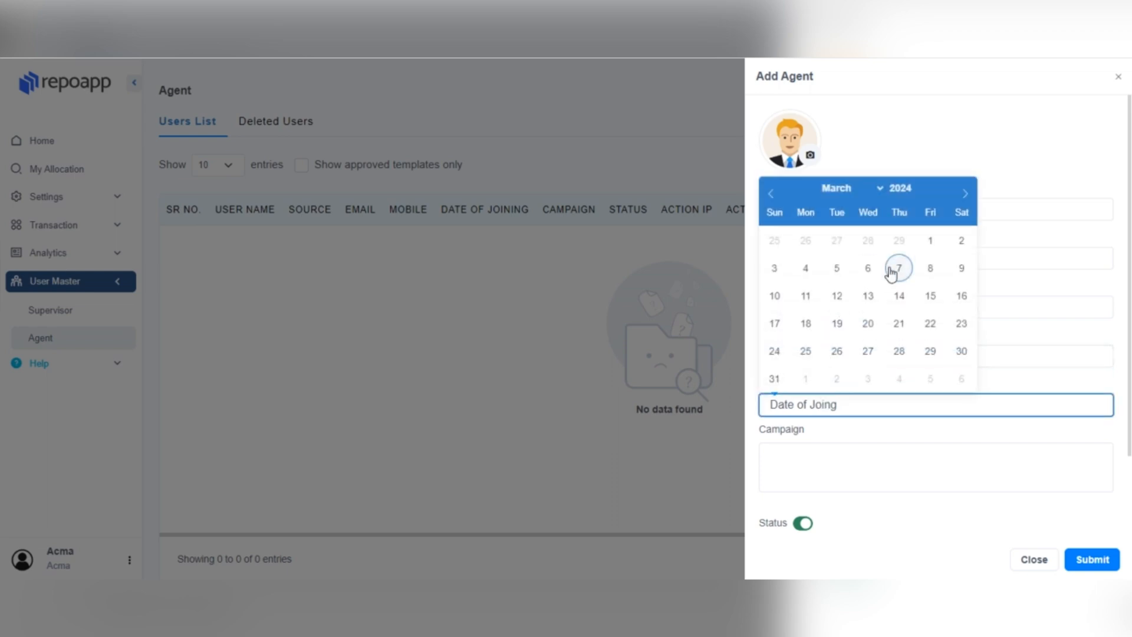
pyautogui.click(891, 272)
pyautogui.click(823, 447)
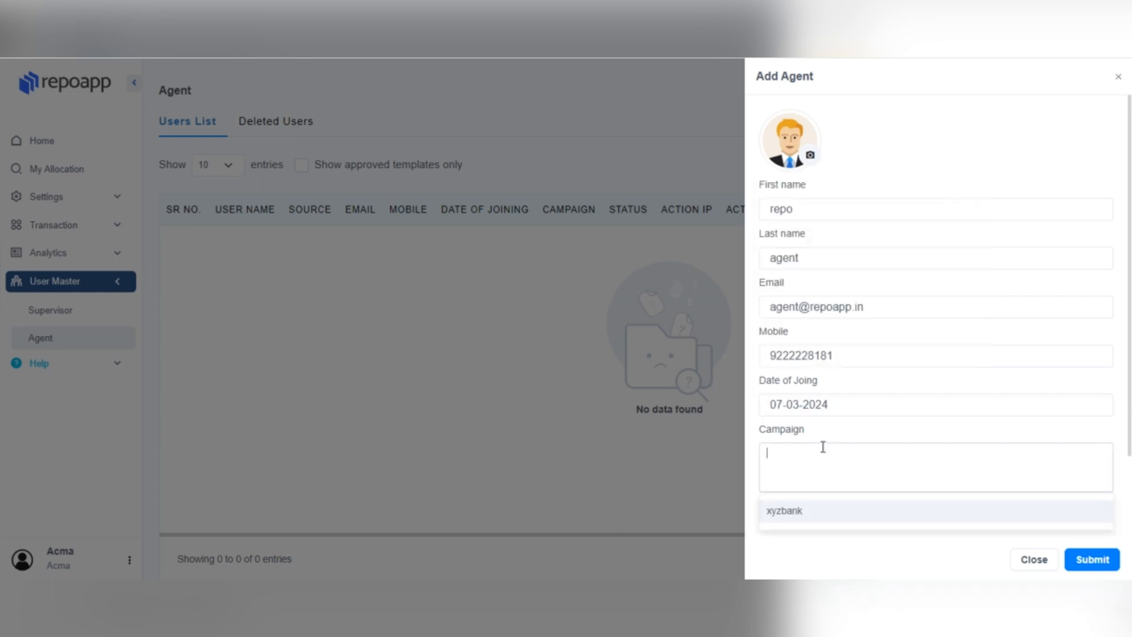
pyautogui.click(810, 517)
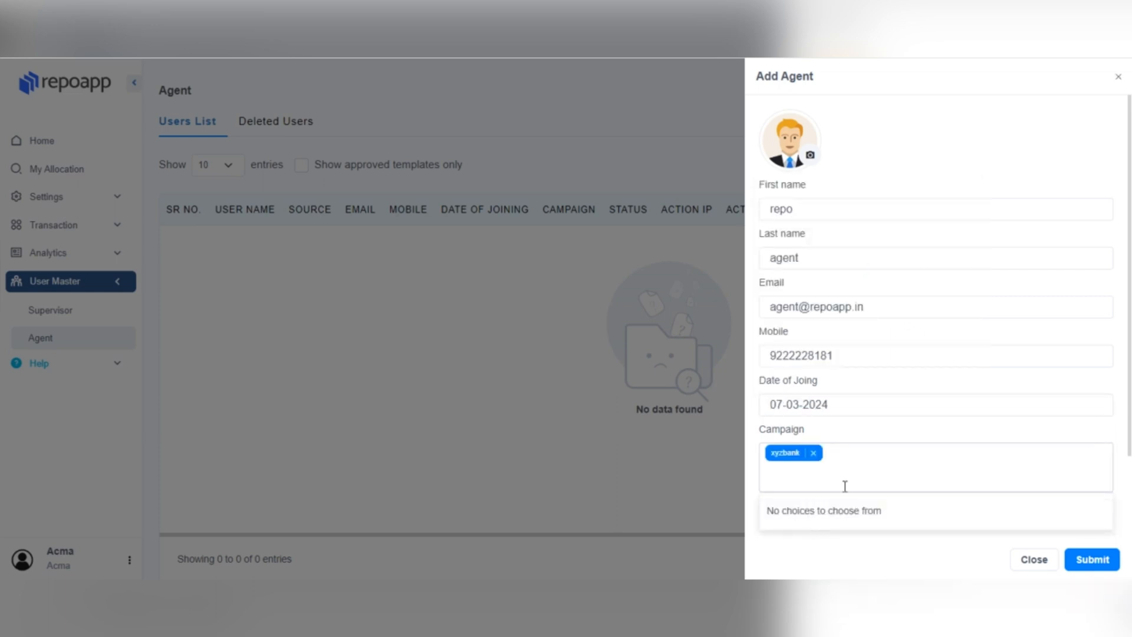
# Step: Leave the agent's Disposition Summary view permission on and save the new agent
pyautogui.click(870, 439)
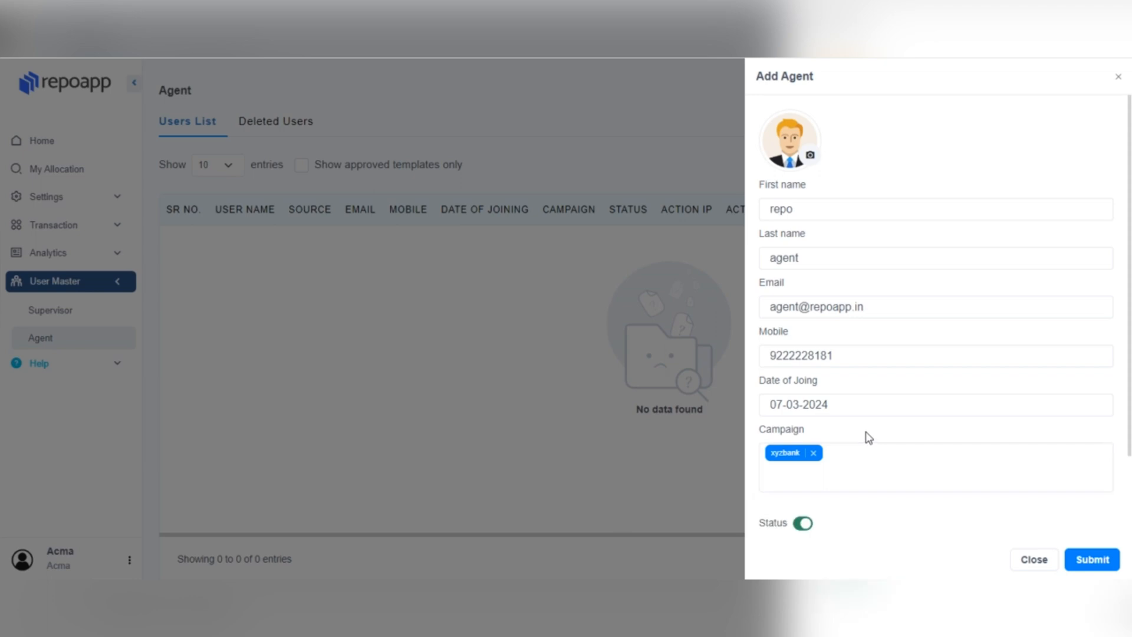
pyautogui.scroll(-3, 867, 437)
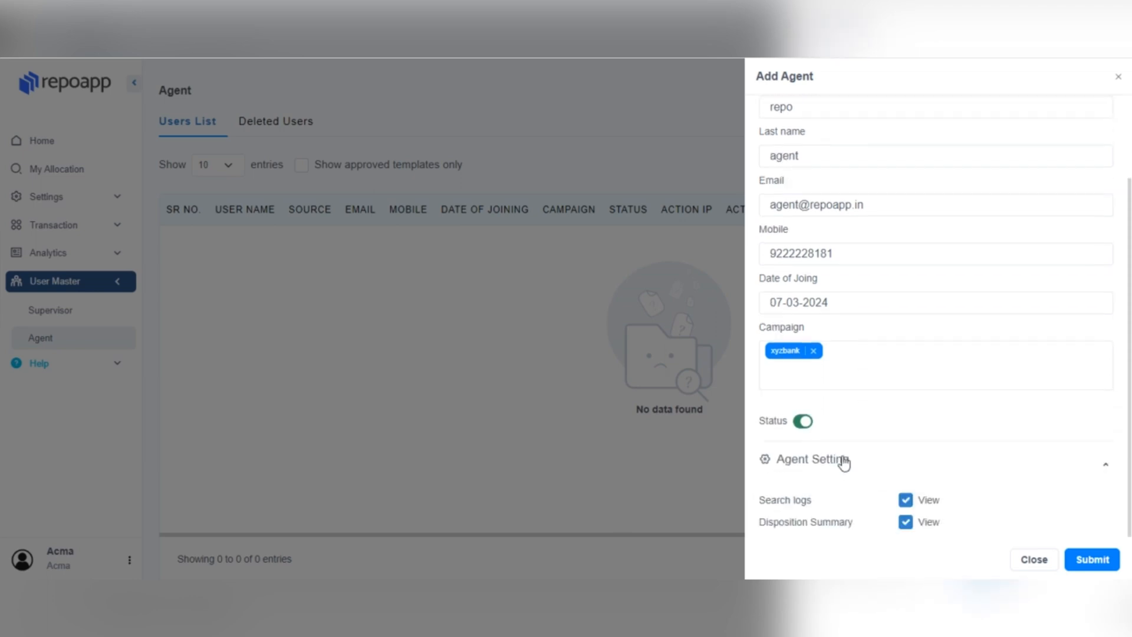
pyautogui.click(905, 524)
pyautogui.click(906, 525)
pyautogui.click(905, 525)
pyautogui.click(905, 525)
pyautogui.click(1092, 561)
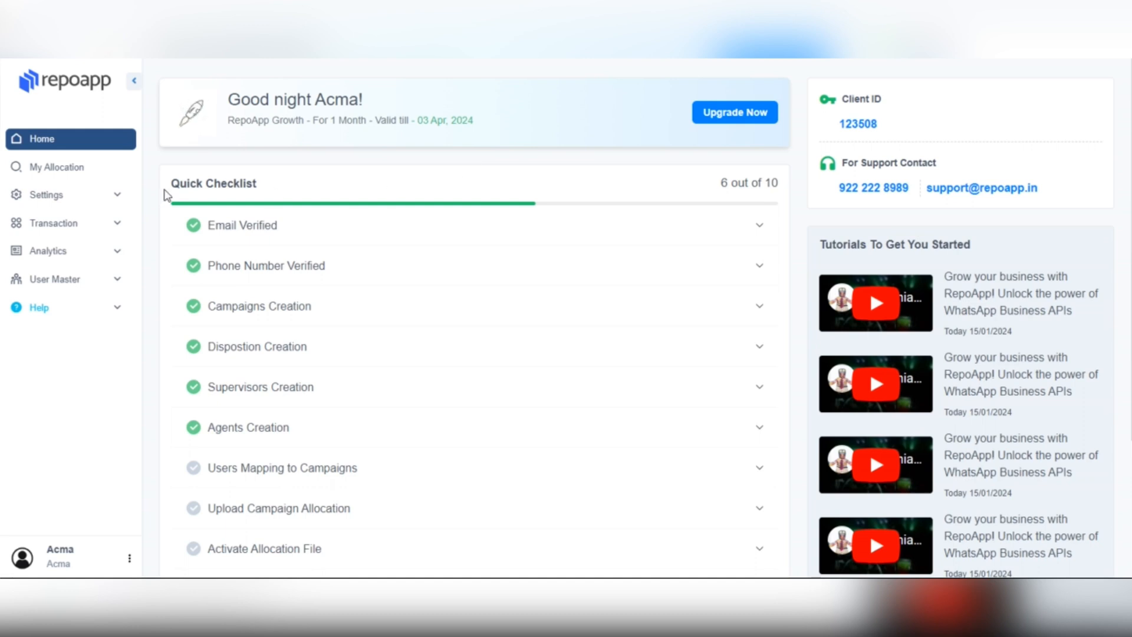
# Step: Start a CSV data upload in Transaction > Import Master for the abcdbank campaign
pyautogui.click(67, 222)
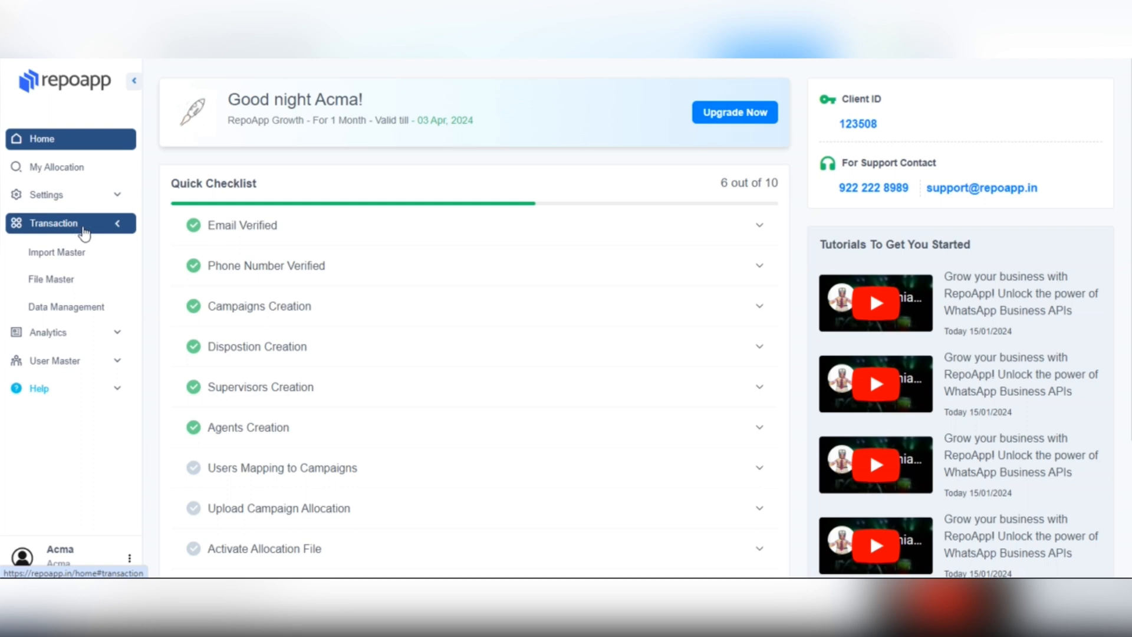
pyautogui.click(87, 255)
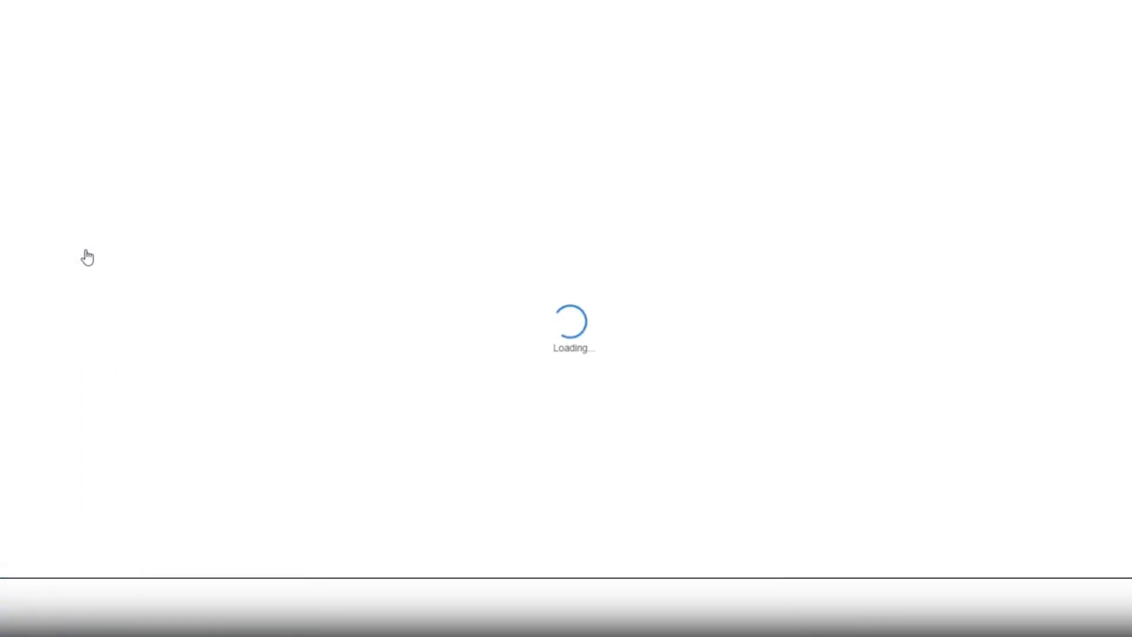
pyautogui.click(609, 277)
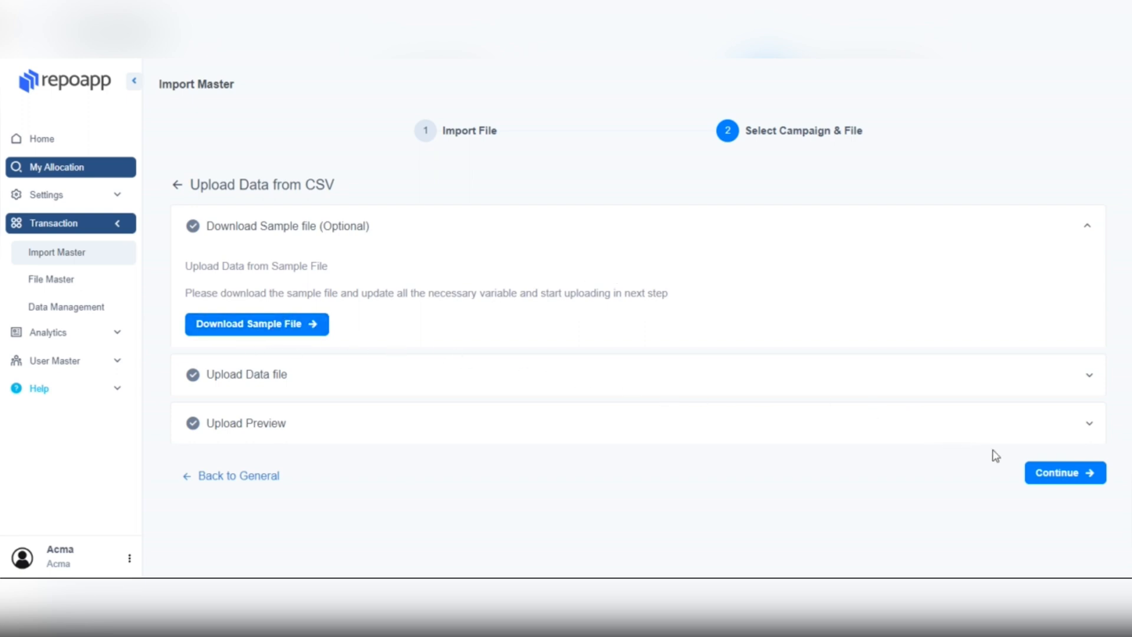
pyautogui.click(1038, 473)
pyautogui.scroll(-1, 621, 367)
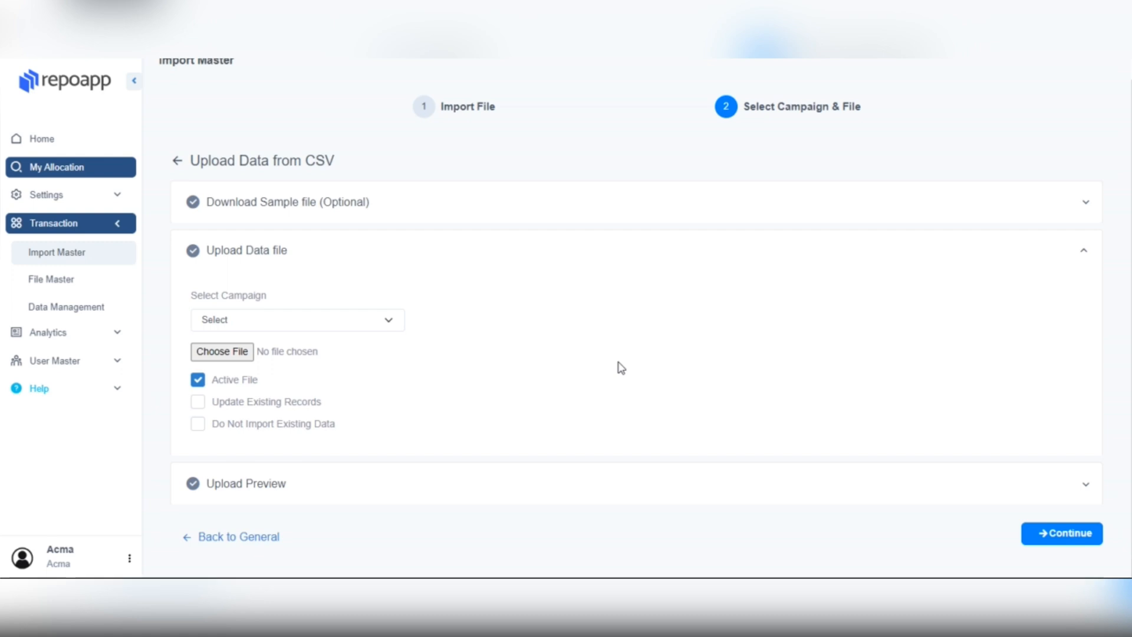
pyautogui.click(380, 321)
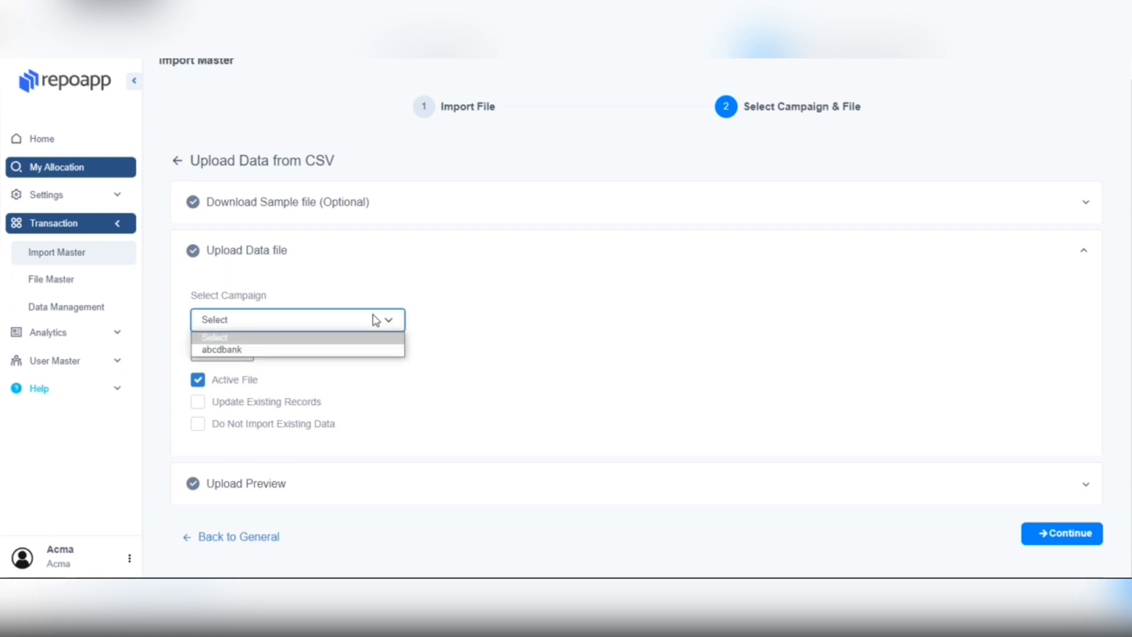
pyautogui.click(344, 353)
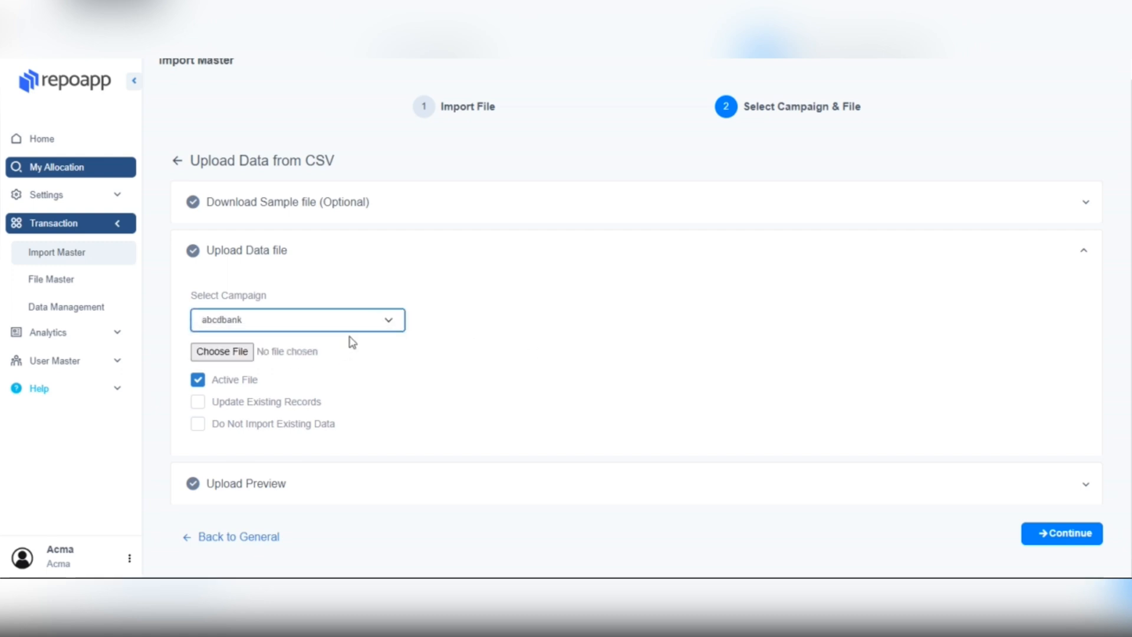
# Step: Import sample-file-2024-03-07.csv using the default column mapping
pyautogui.click(238, 354)
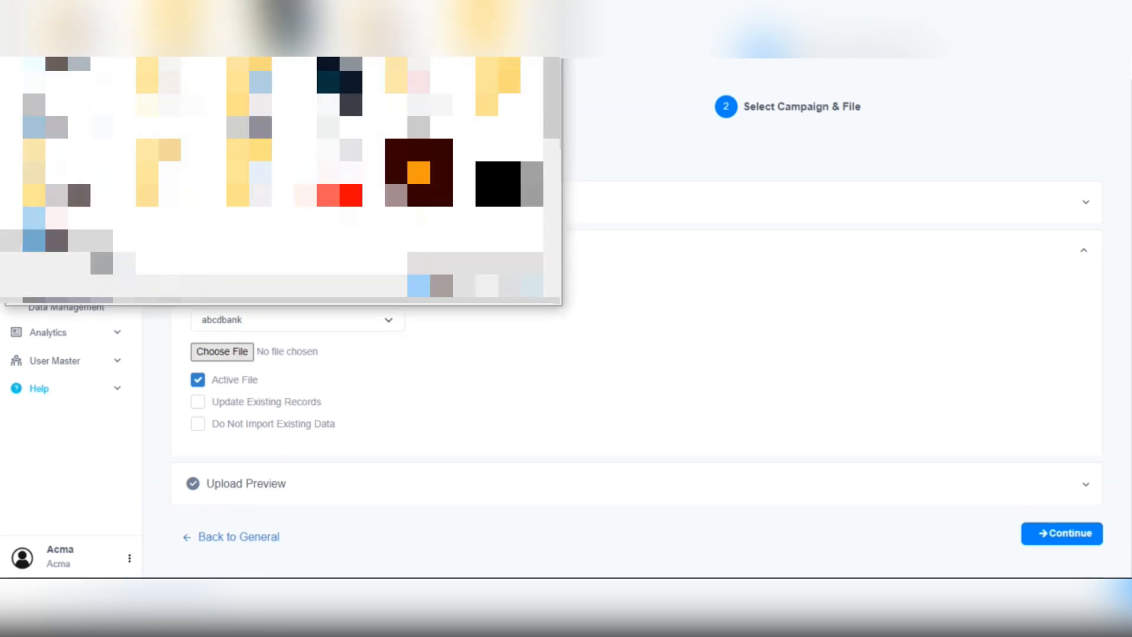
pyautogui.scroll(-3, 326, 174)
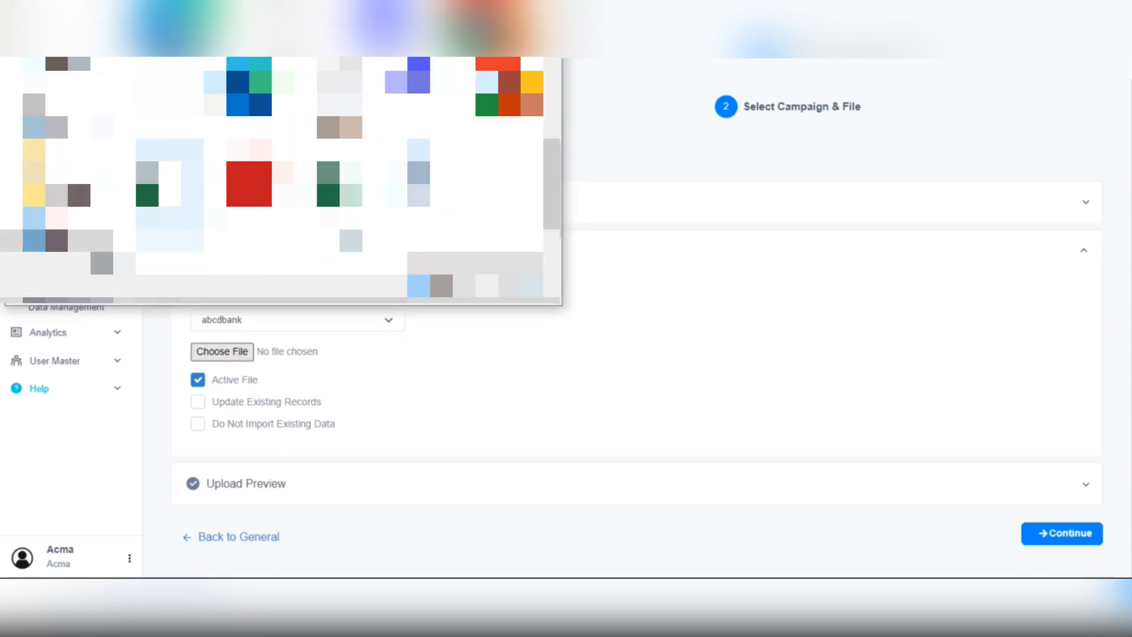
pyautogui.click(169, 188)
pyautogui.click(453, 293)
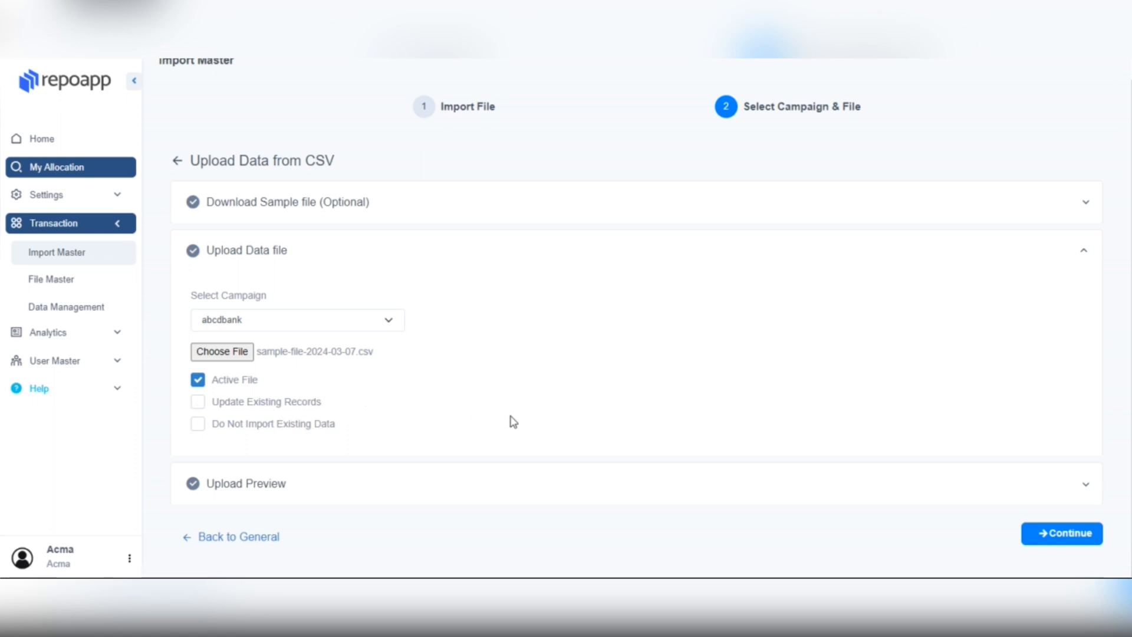
pyautogui.click(1039, 544)
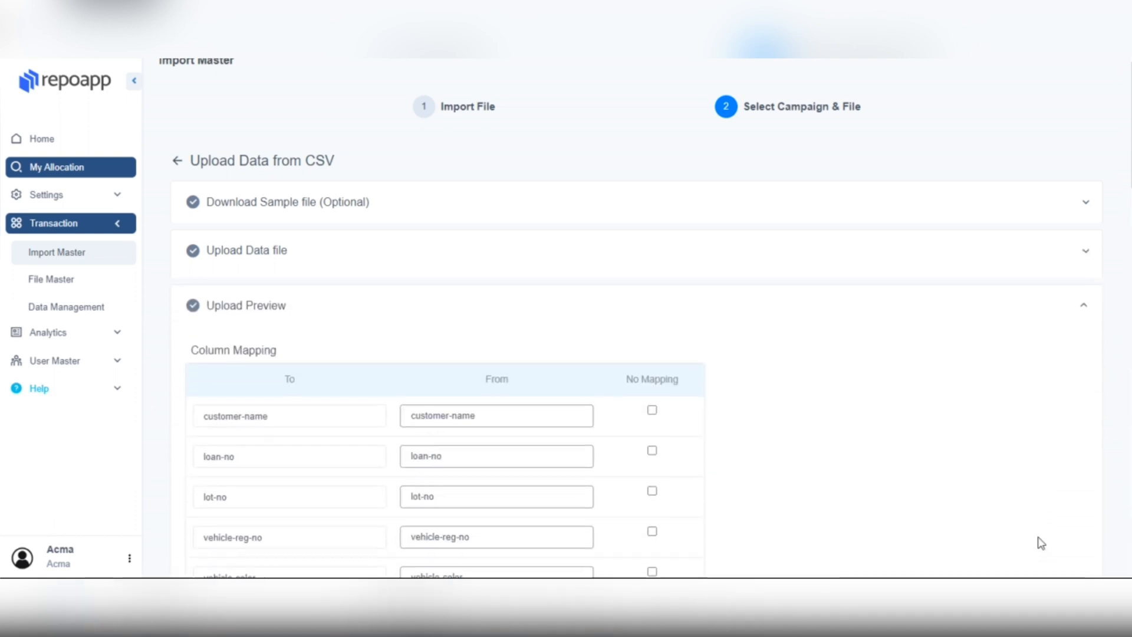
pyautogui.scroll(-7, 817, 437)
pyautogui.scroll(-20, 818, 435)
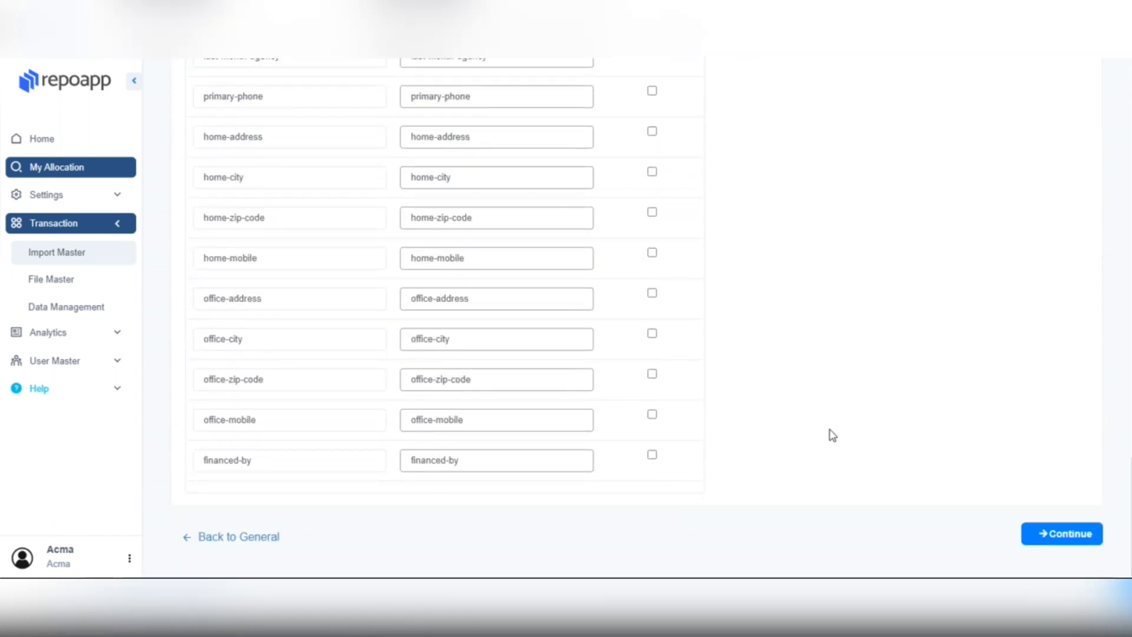
pyautogui.click(1051, 536)
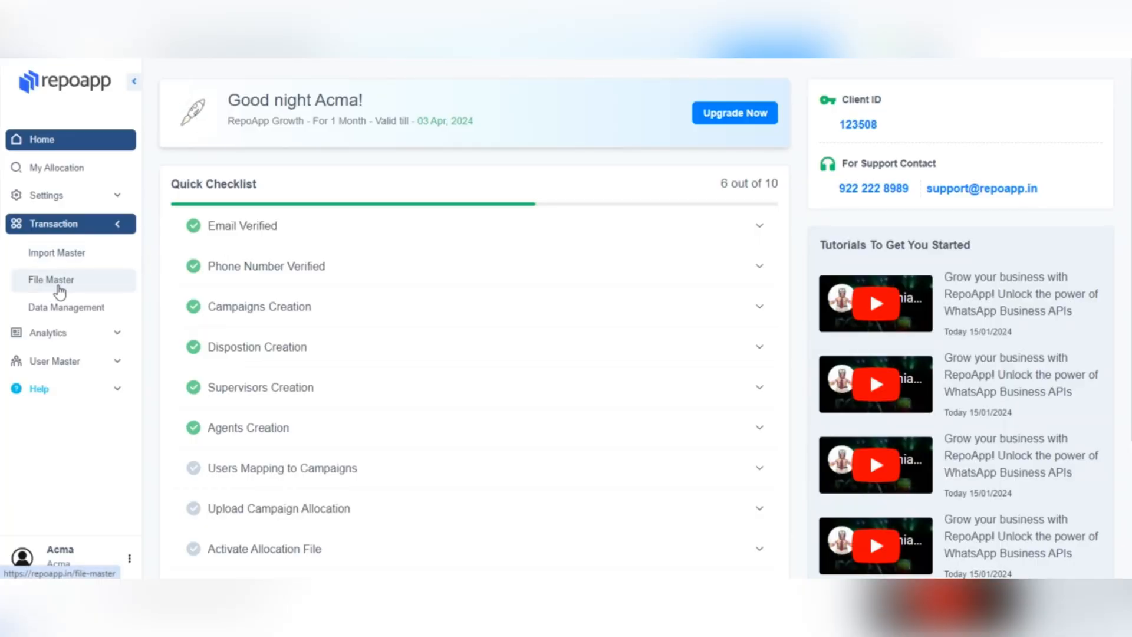
pyautogui.click(59, 291)
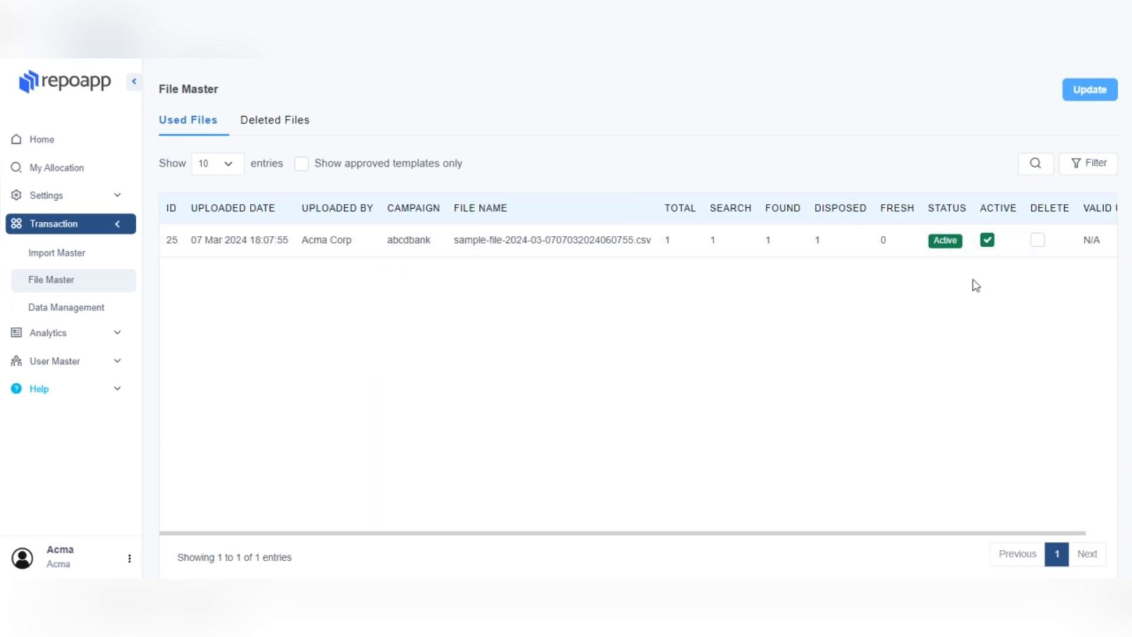
pyautogui.click(1039, 242)
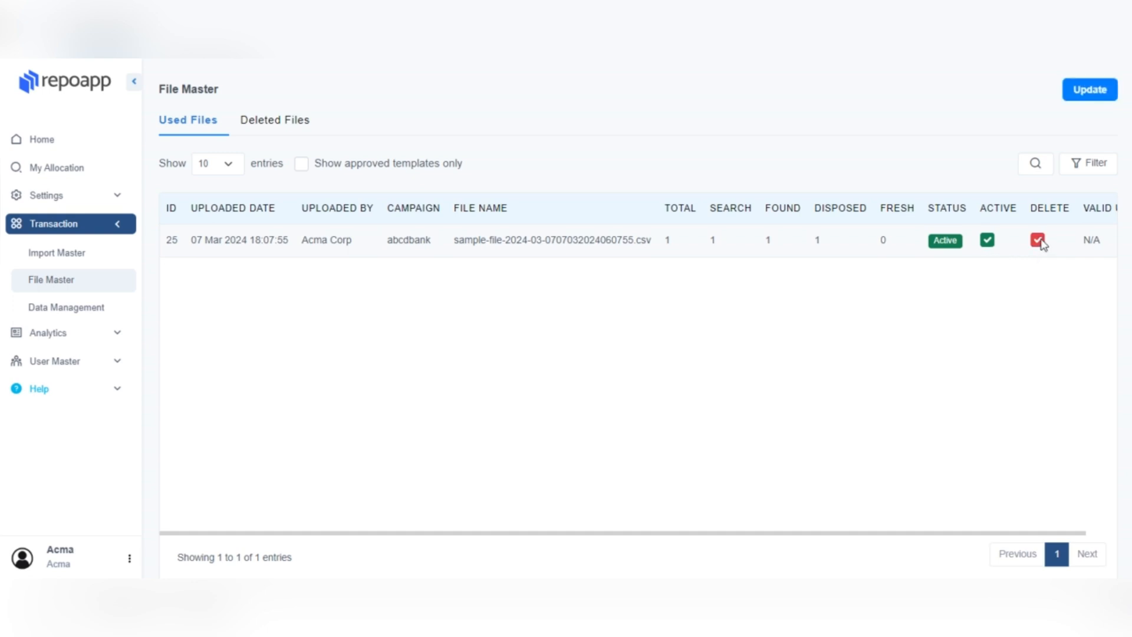
pyautogui.click(1039, 242)
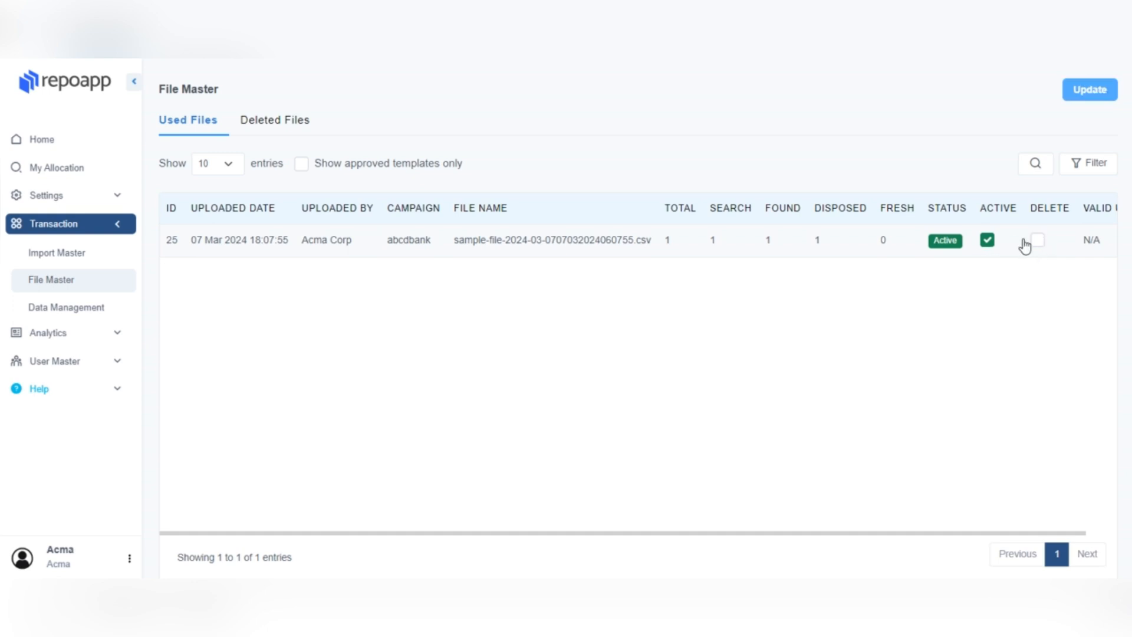
pyautogui.click(989, 242)
pyautogui.click(989, 242)
pyautogui.click(989, 242)
pyautogui.click(992, 244)
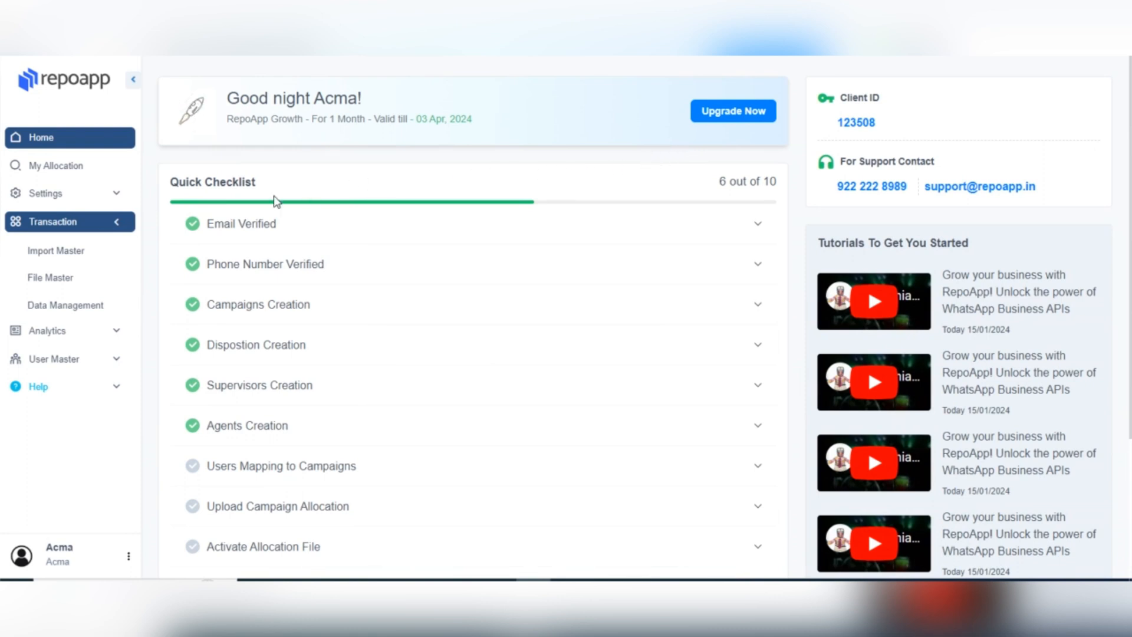
# Step: On the Data Management page, run the Disposition Summary action for campaign abcdbank
pyautogui.click(70, 306)
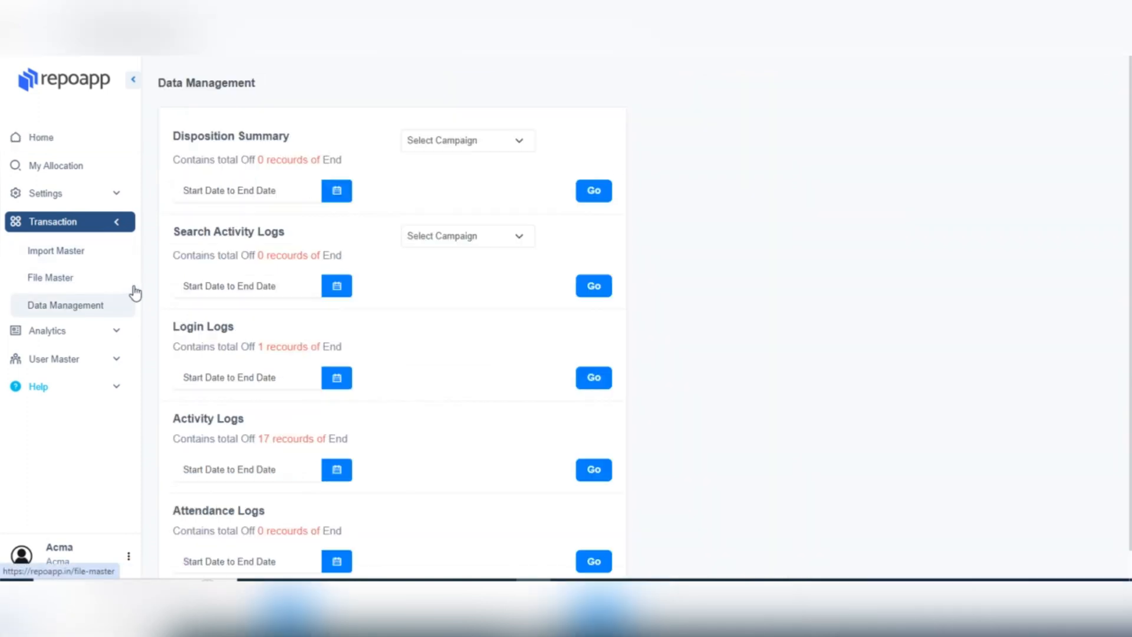
pyautogui.click(461, 148)
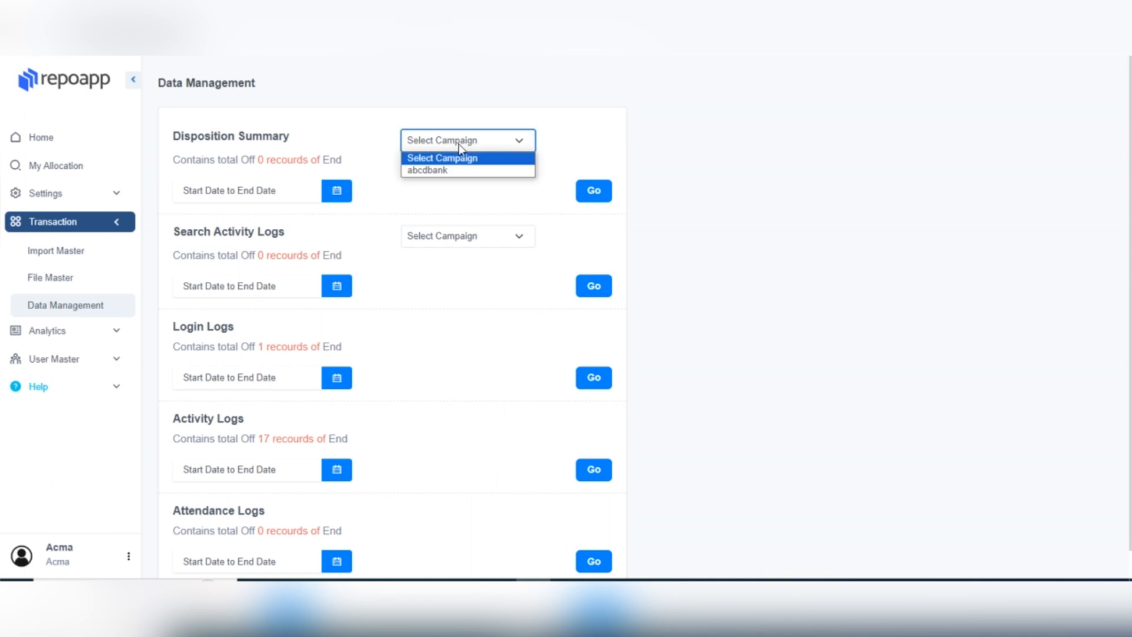
pyautogui.click(444, 171)
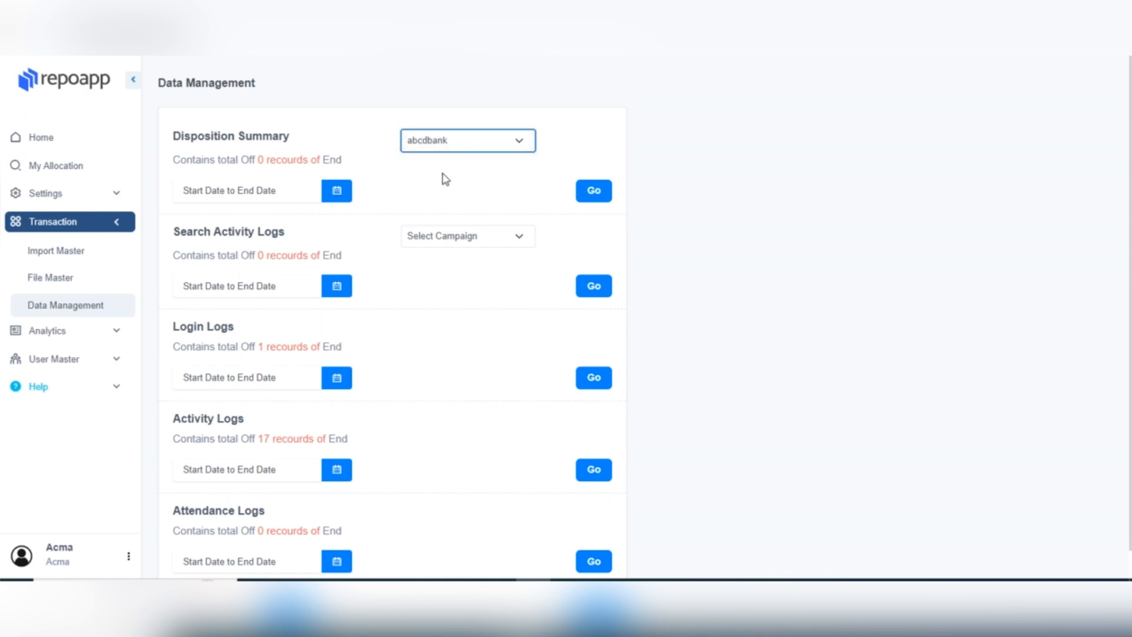
pyautogui.click(588, 192)
pyautogui.scroll(-1, 563, 208)
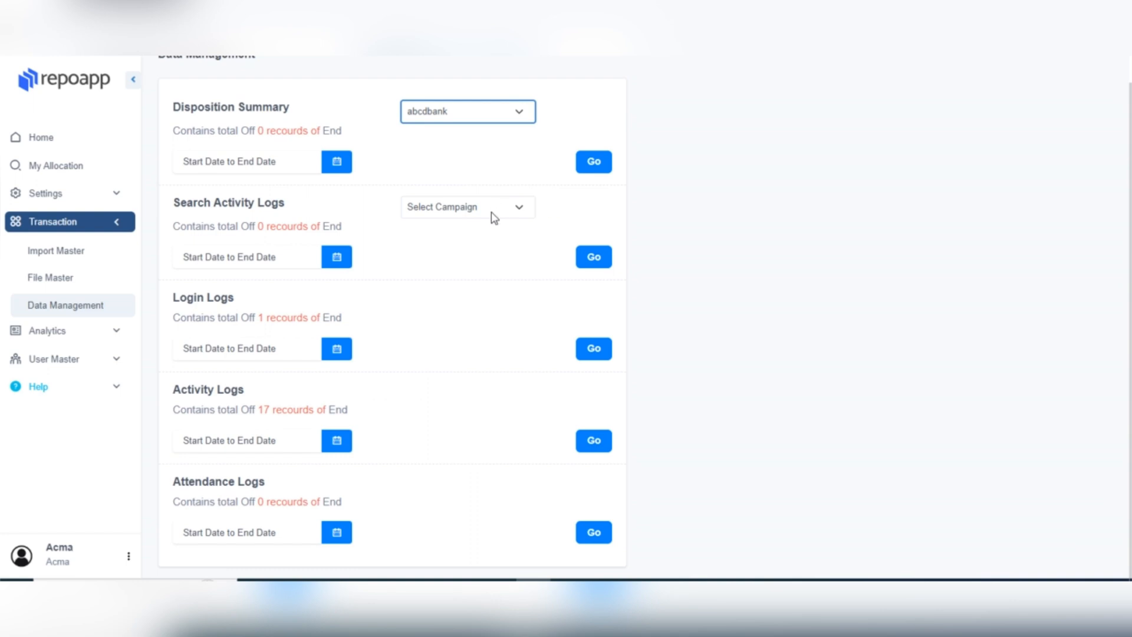
# Step: Select campaign abcdbank and delete all Activity Log records, confirming the warning
pyautogui.click(492, 213)
pyautogui.click(480, 235)
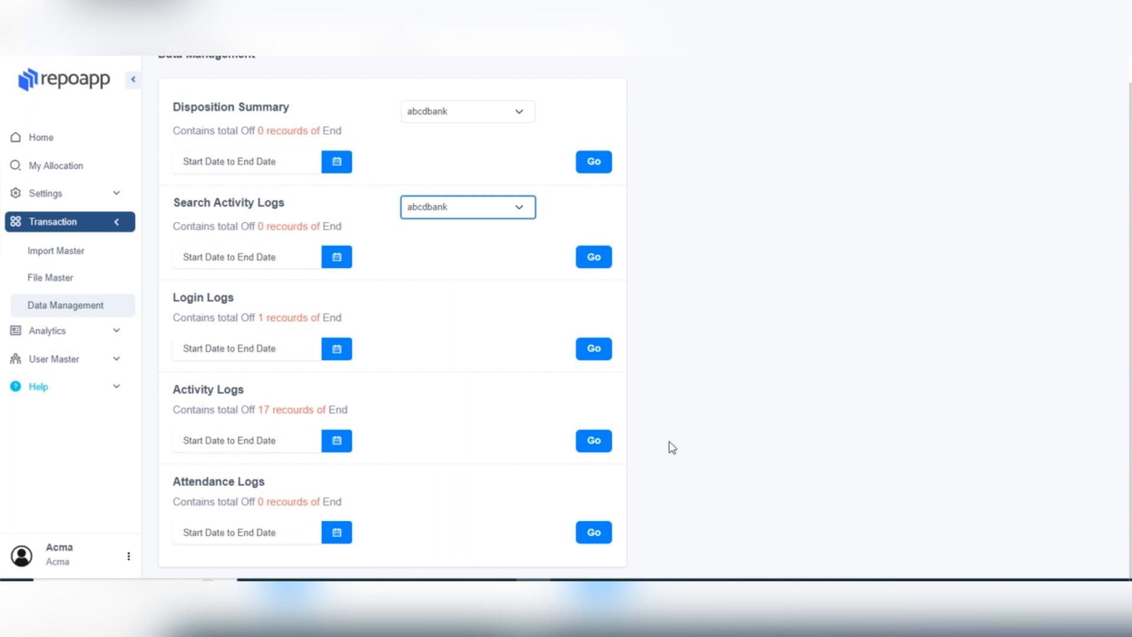
pyautogui.click(589, 441)
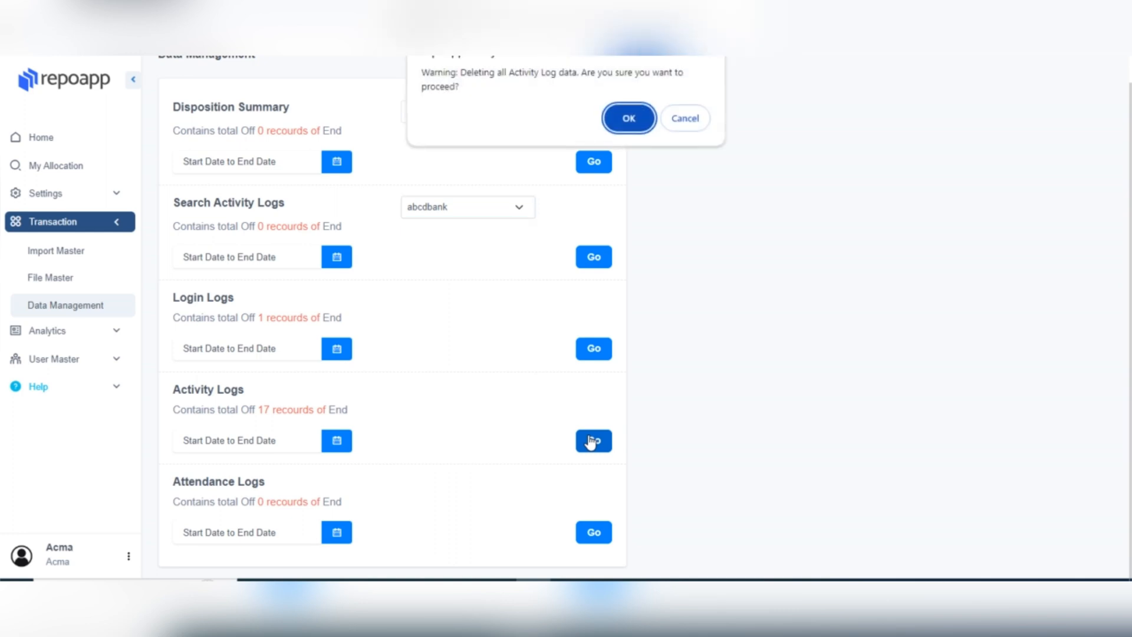
pyautogui.click(648, 122)
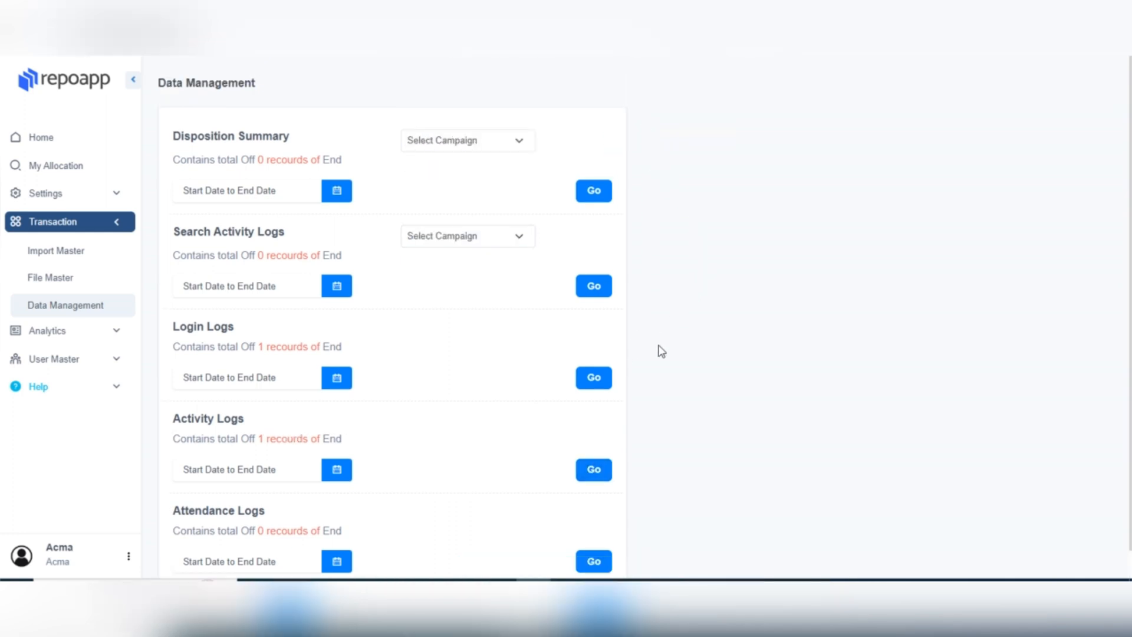
pyautogui.scroll(-1, 602, 360)
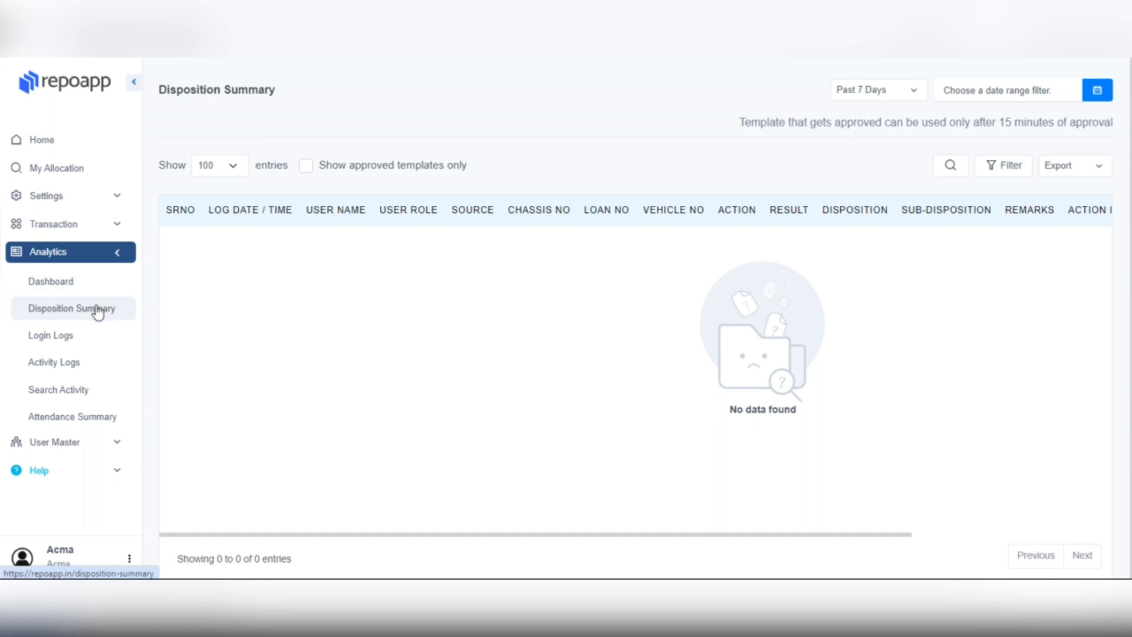
# Step: Reload the Disposition Summary, then view the Login Logs and Activity Logs reports
pyautogui.click(122, 311)
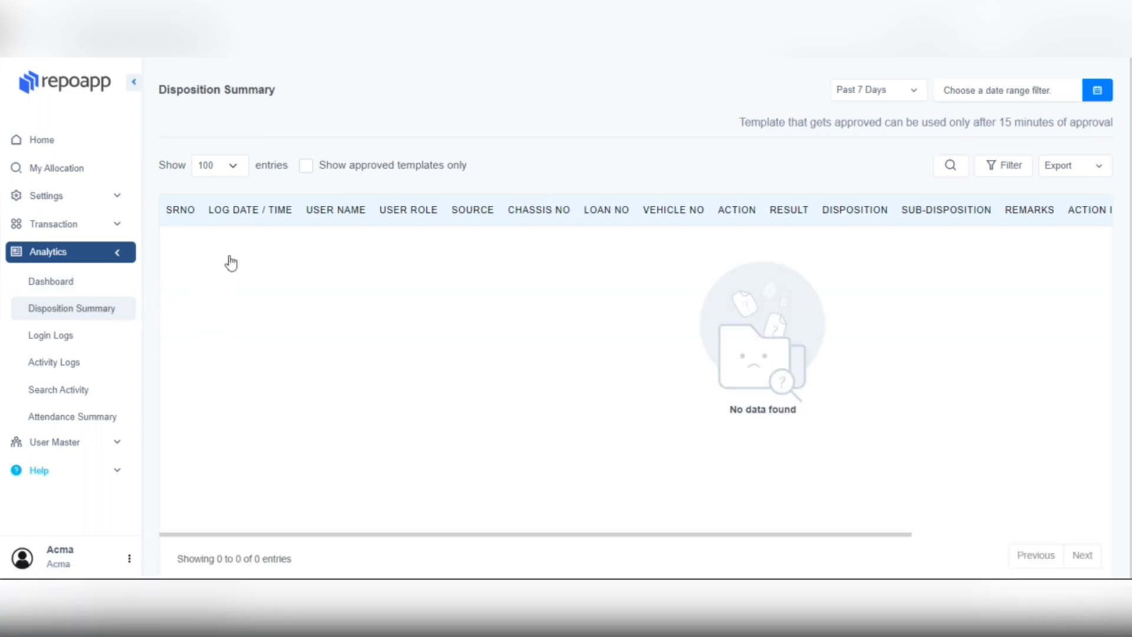
pyautogui.click(72, 343)
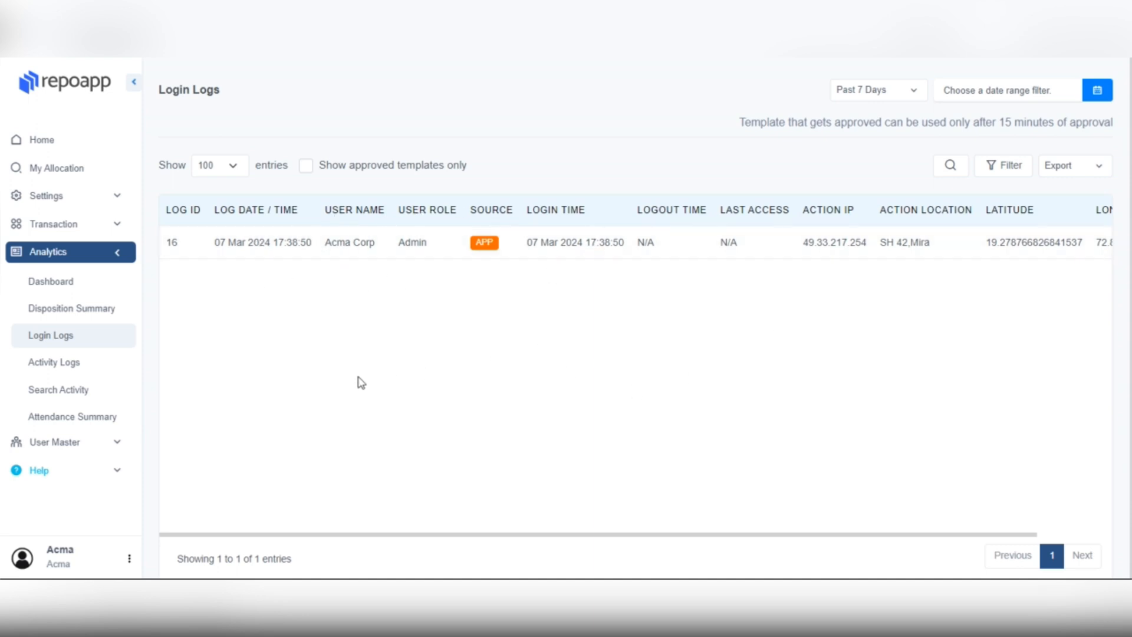
pyautogui.click(93, 371)
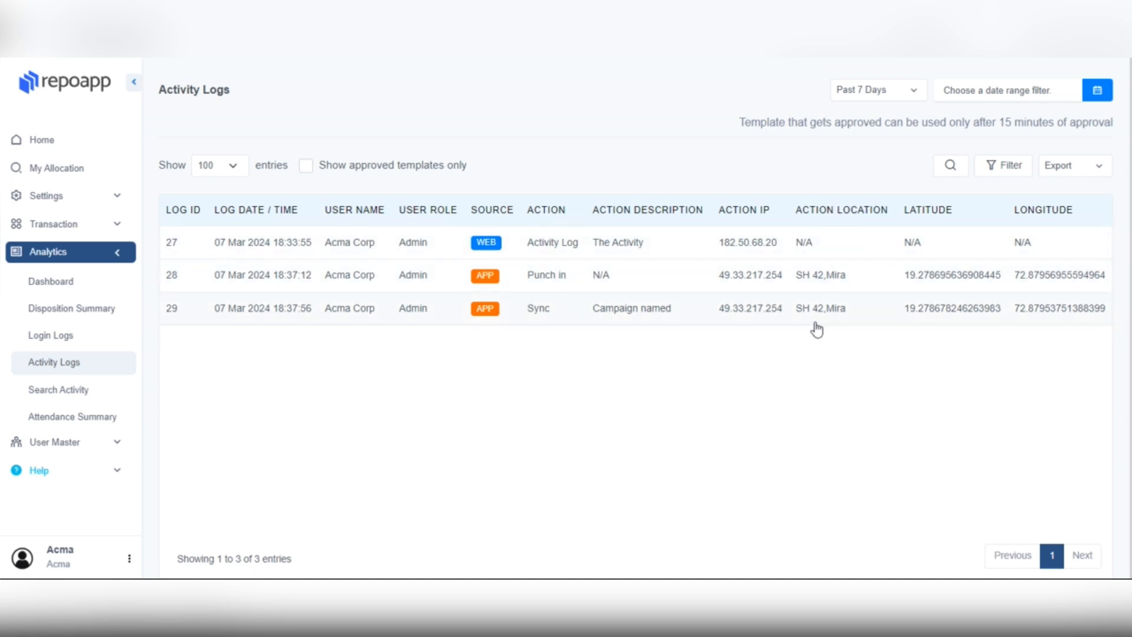
# Step: View Search Activity, then scroll the Attendance Summary table to the punch-out and worked-hours columns
pyautogui.click(95, 400)
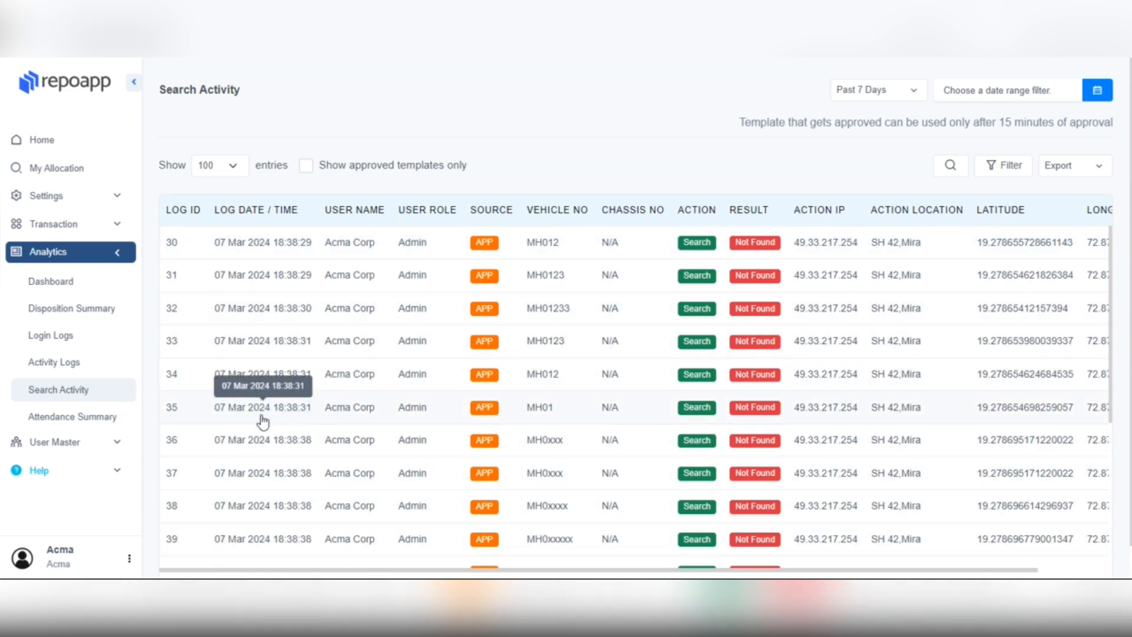
pyautogui.click(68, 417)
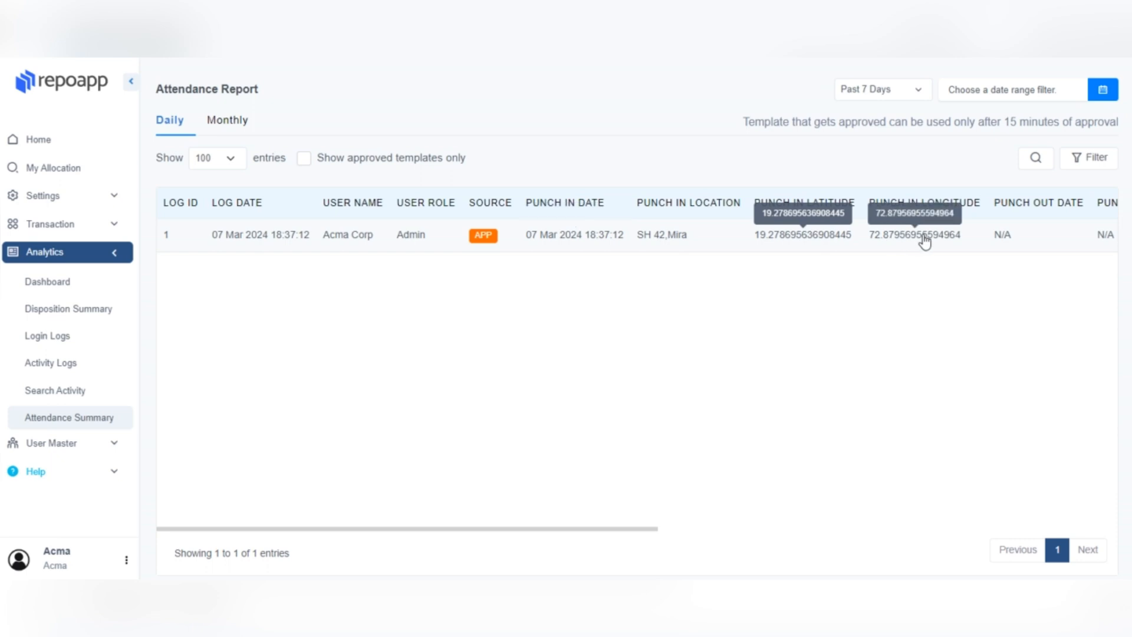
pyautogui.moveTo(640, 533); pyautogui.dragTo(917, 546)
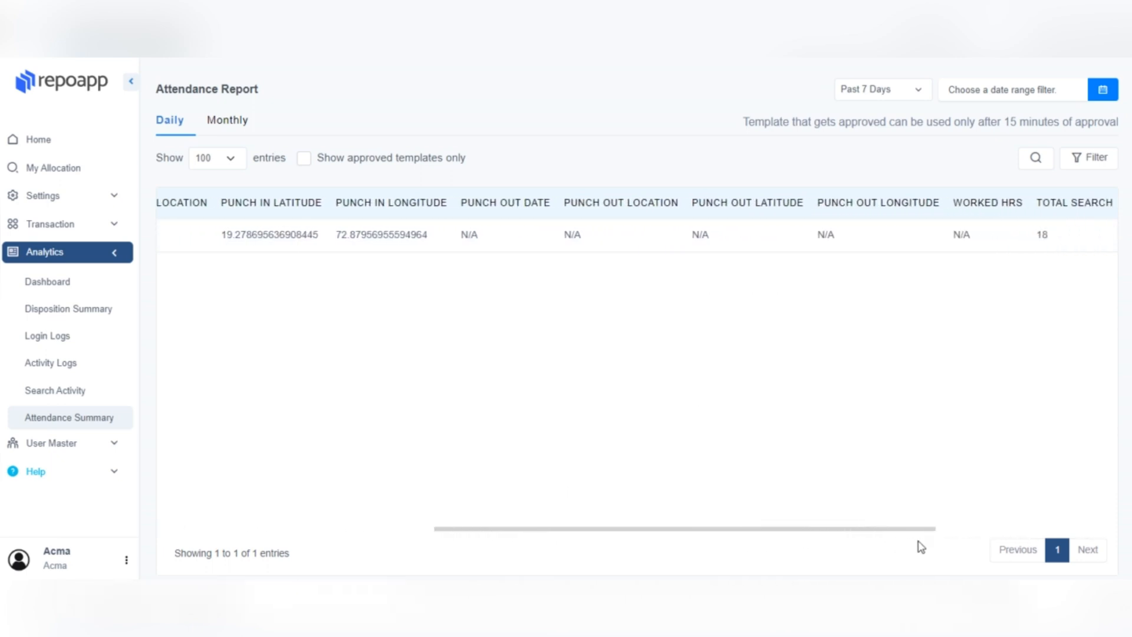